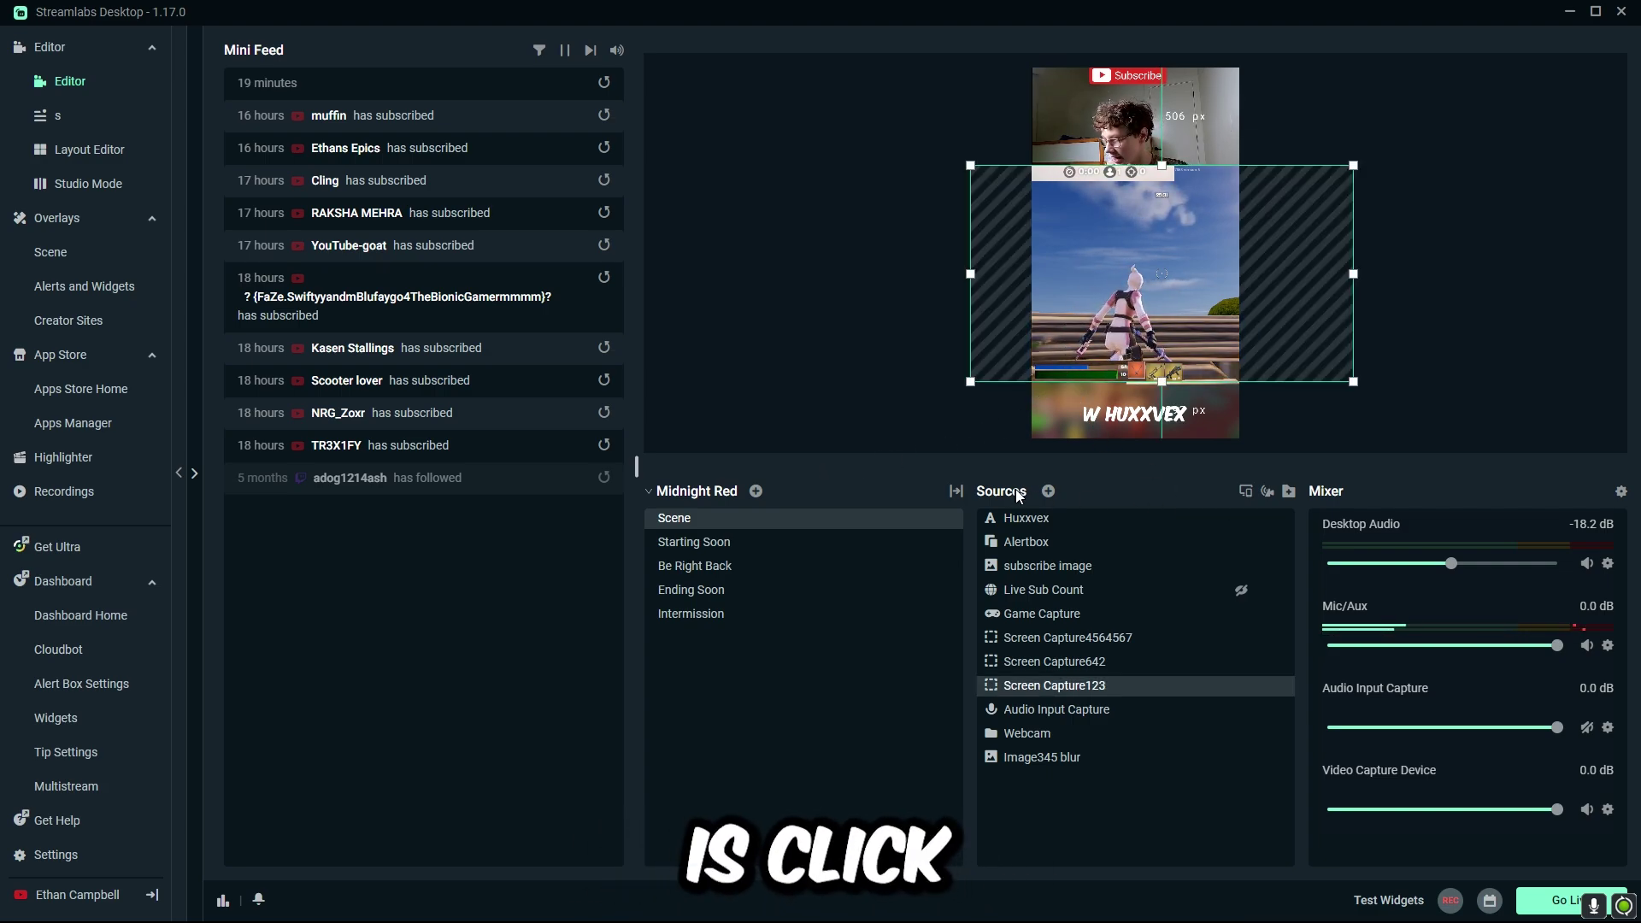
Add a new screen capture source named Screen Capture345645677 that captures the Fortnite window
{"action": "left_click", "coordinate": [1049, 492]}
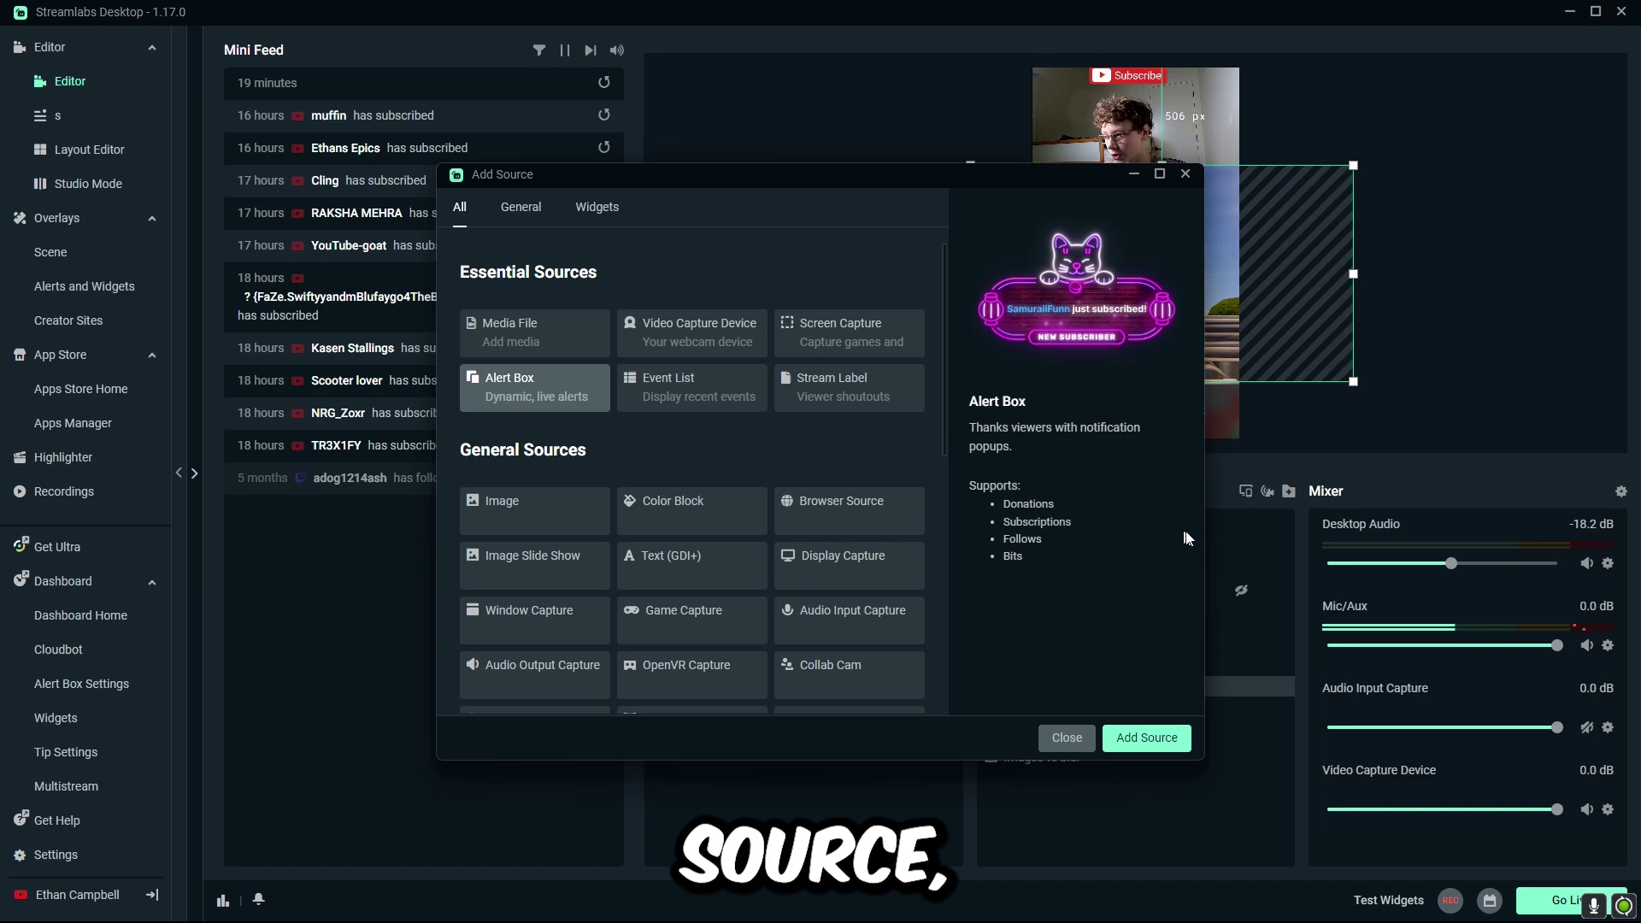
{"action": "left_click", "coordinate": [817, 342]}
{"action": "left_click", "coordinate": [1132, 736]}
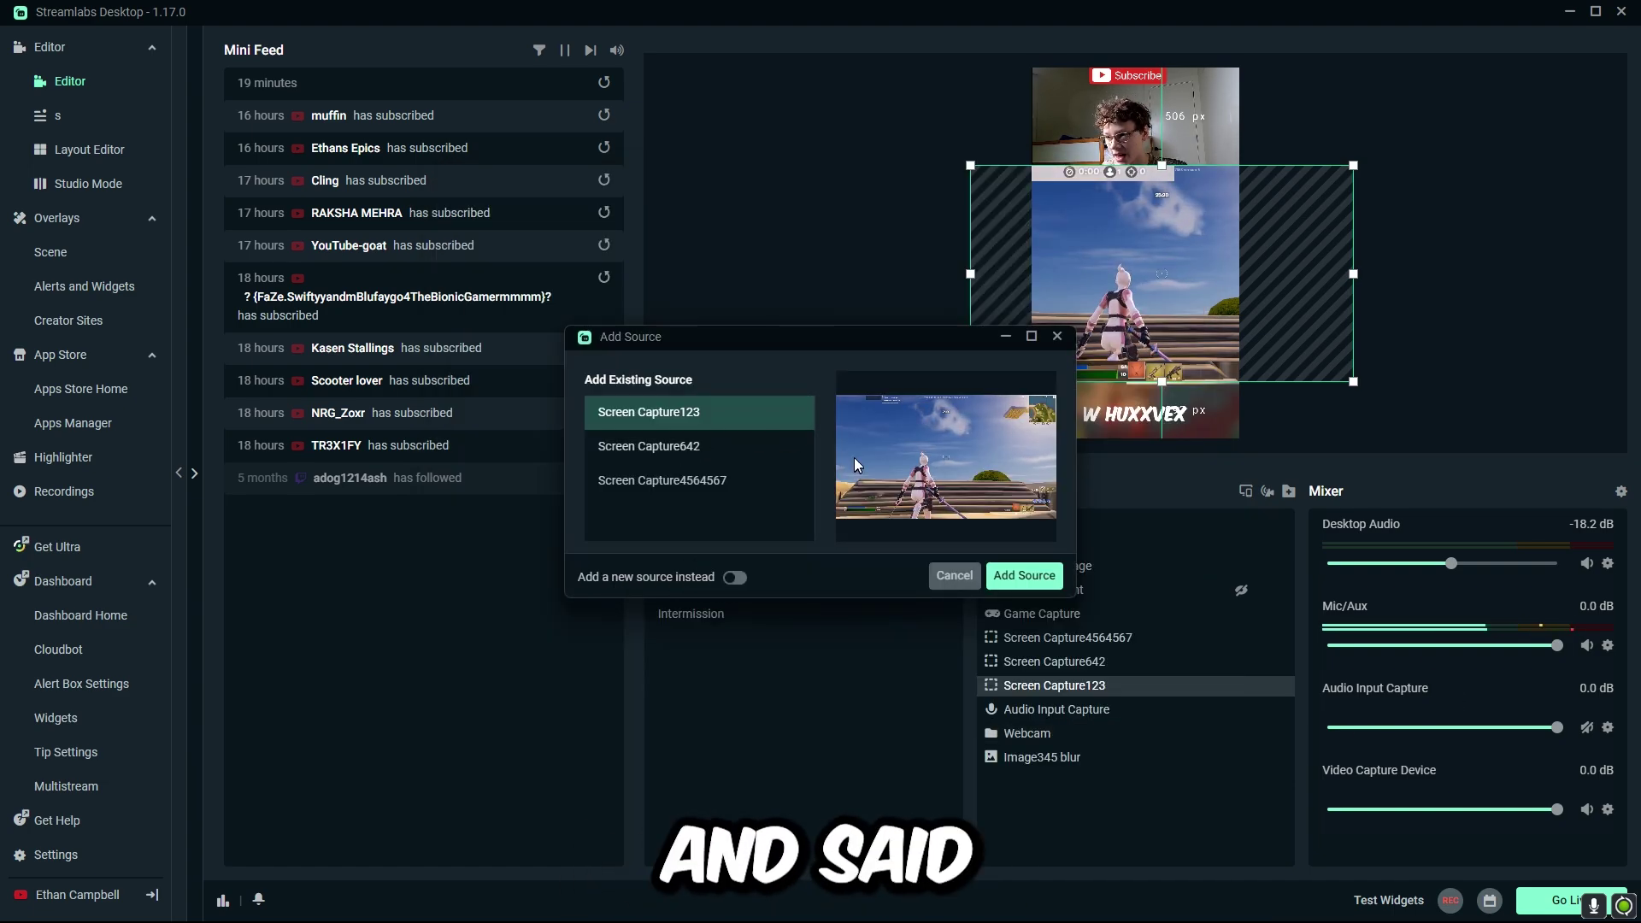
{"action": "left_click", "coordinate": [735, 579]}
{"action": "type", "text": "345645677"}
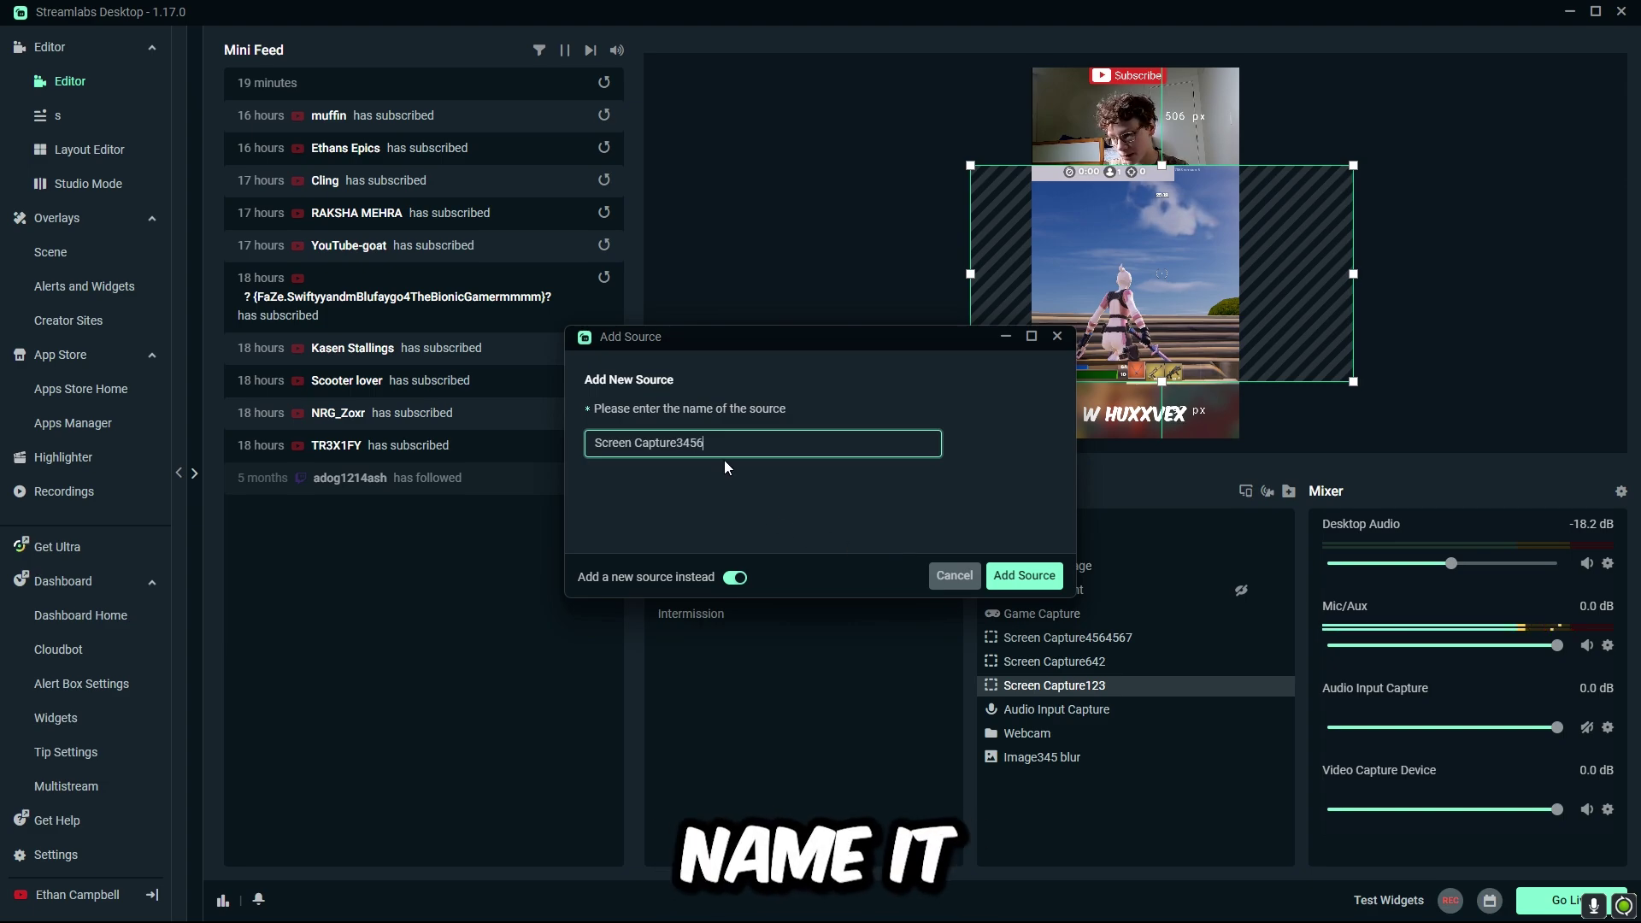
{"action": "left_click", "coordinate": [1044, 584]}
{"action": "left_click", "coordinate": [604, 662]}
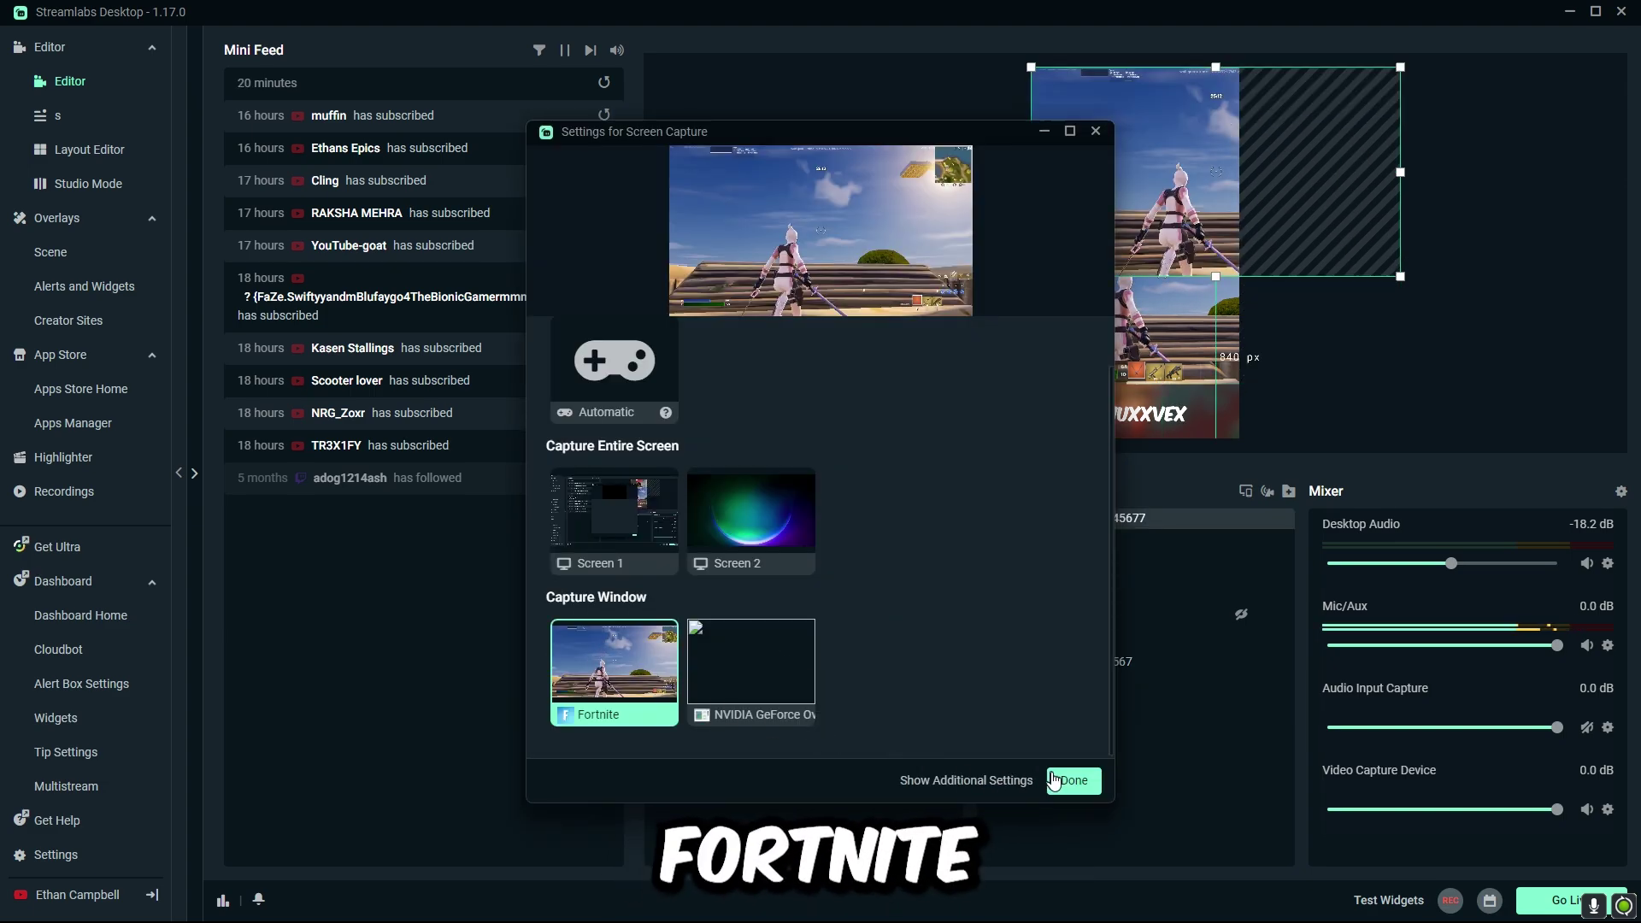
{"action": "left_click", "coordinate": [1072, 778]}
Move the Screen Capture345645677 source directly below the webcam in the vertical canvas and delete it
{"action": "left_click_drag", "start_coordinate": [1207, 205], "coordinate": [993, 296]}
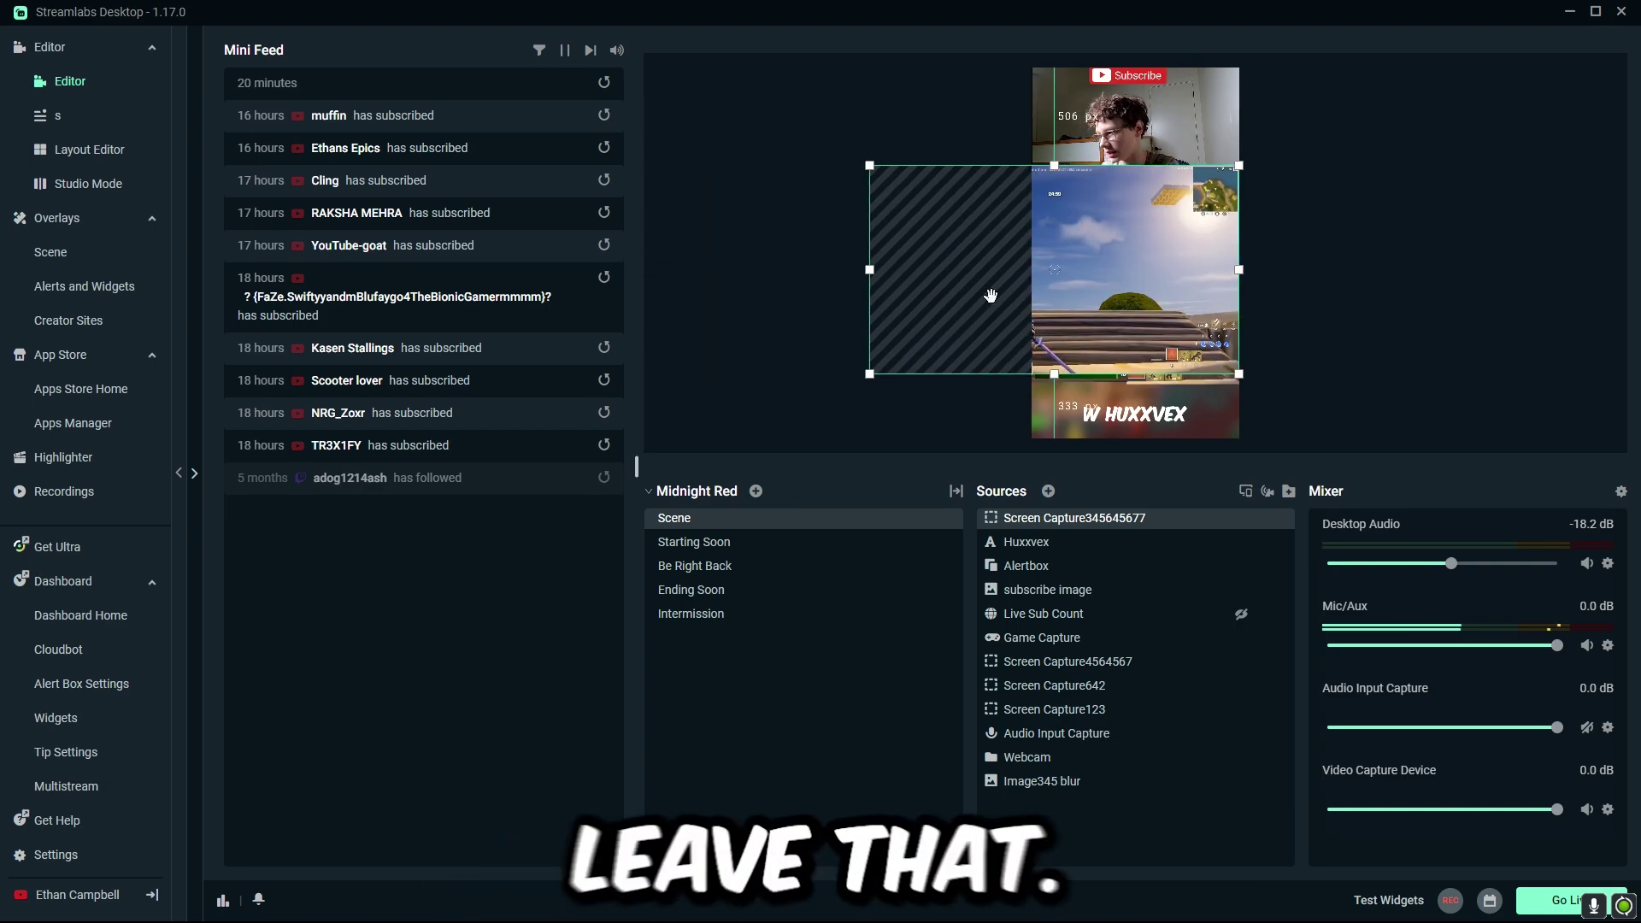
{"action": "key", "text": "Delete"}
Examine how the existing game and screen capture sources for the HUD elements and main gameplay are placed in the vertical scene
{"action": "left_click", "coordinate": [1162, 379]}
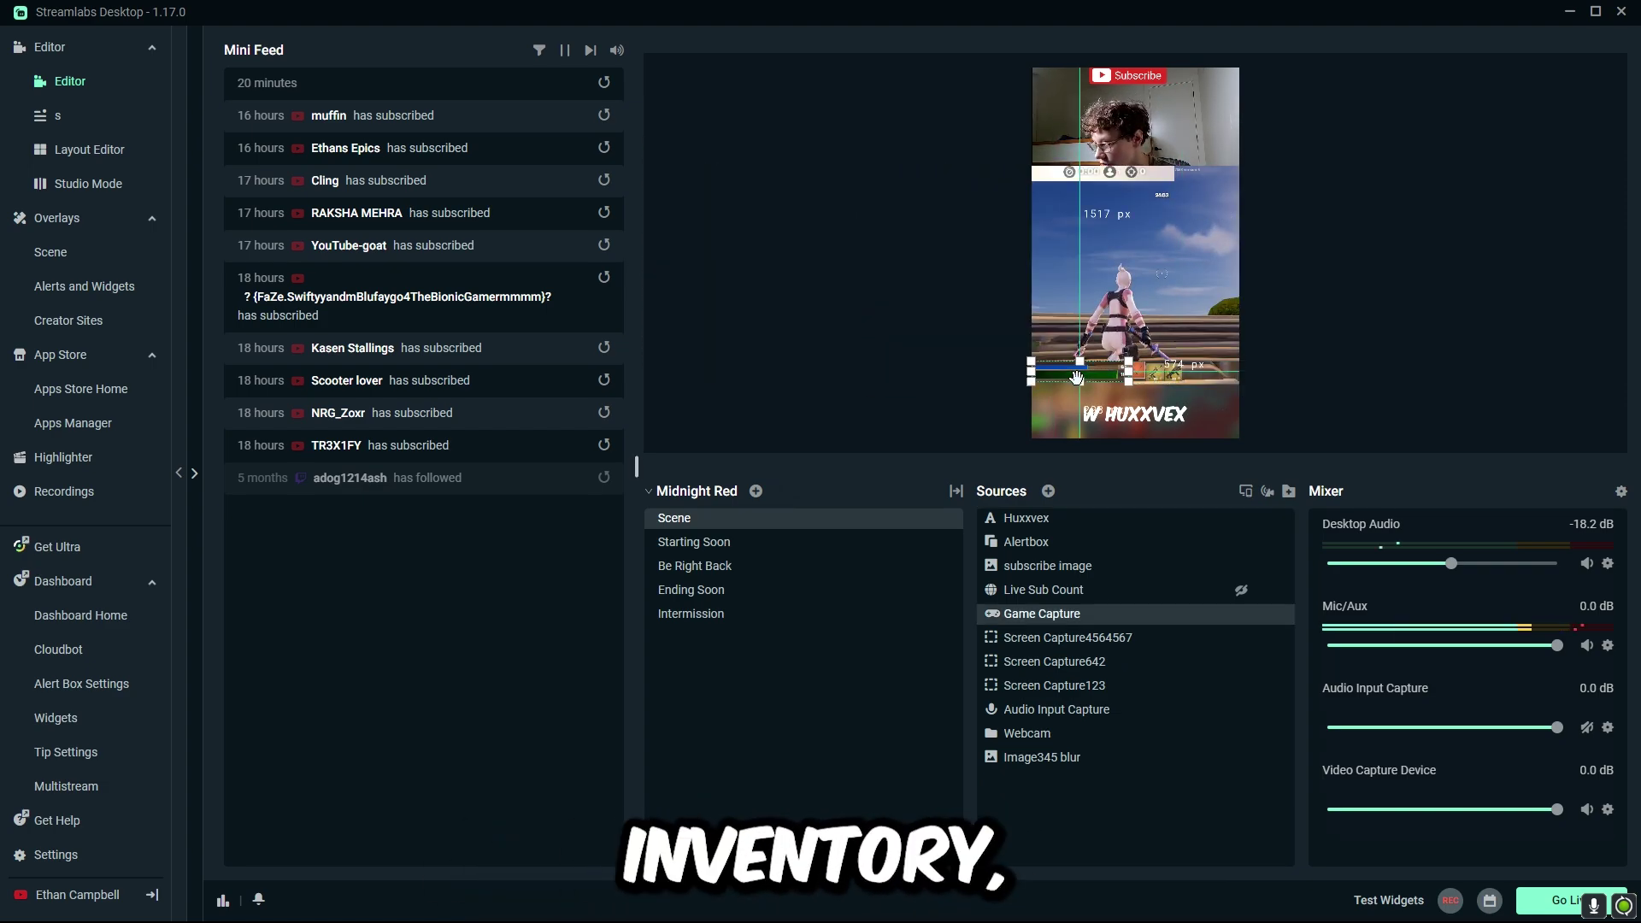
{"action": "left_click", "coordinate": [1111, 273]}
{"action": "left_click", "coordinate": [1069, 182]}
{"action": "left_click", "coordinate": [1069, 638]}
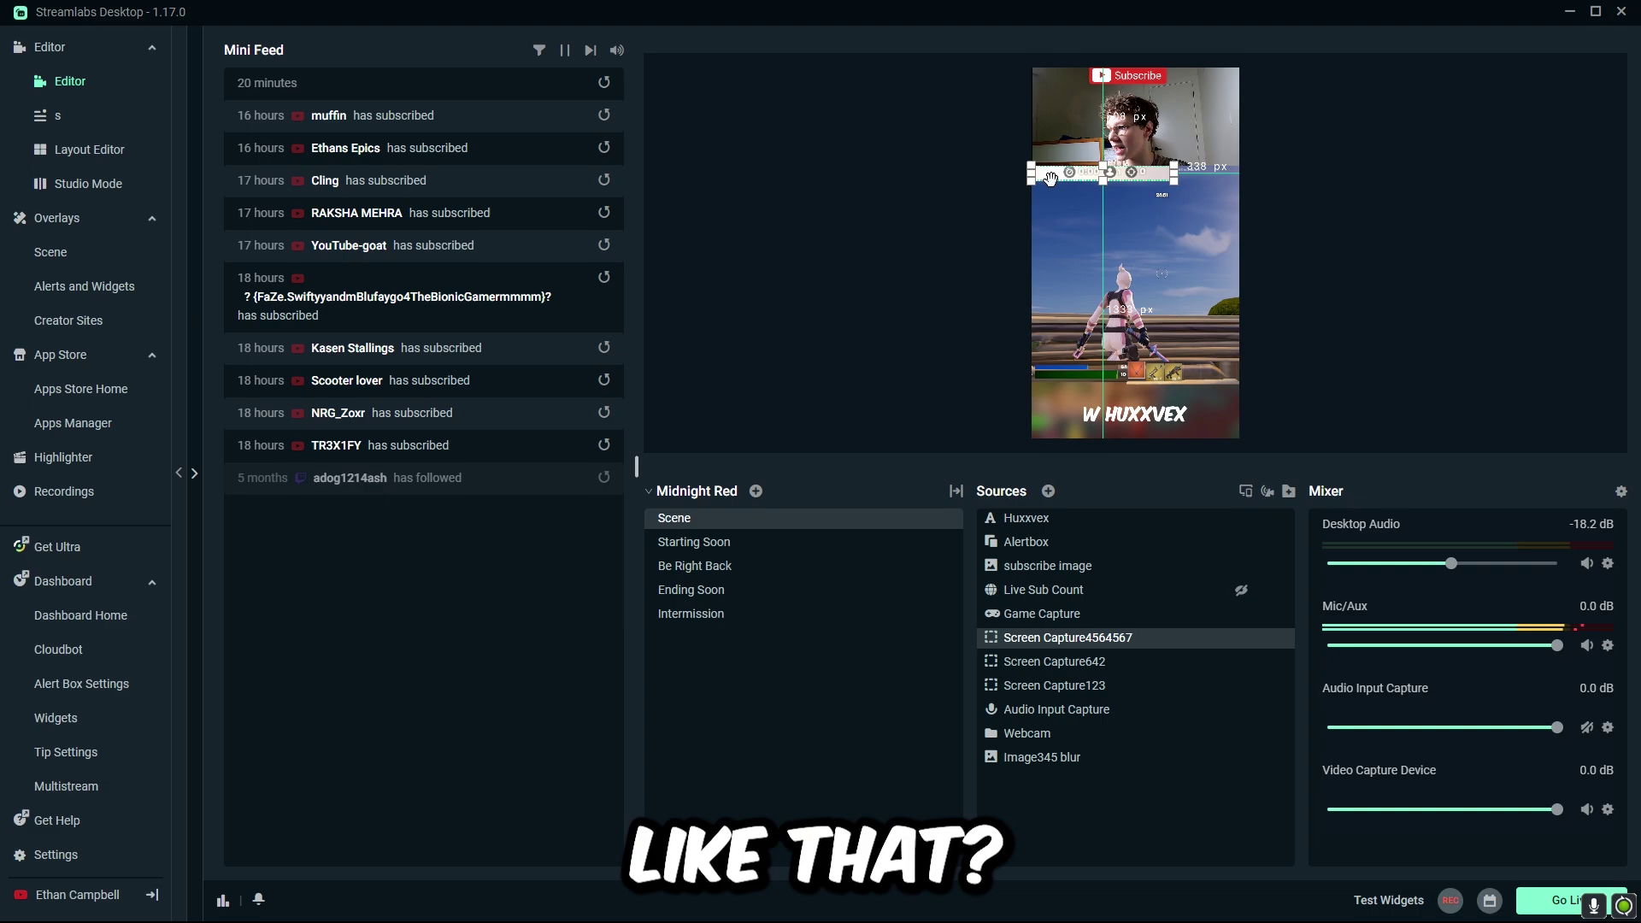
{"action": "left_click", "coordinate": [1054, 685]}
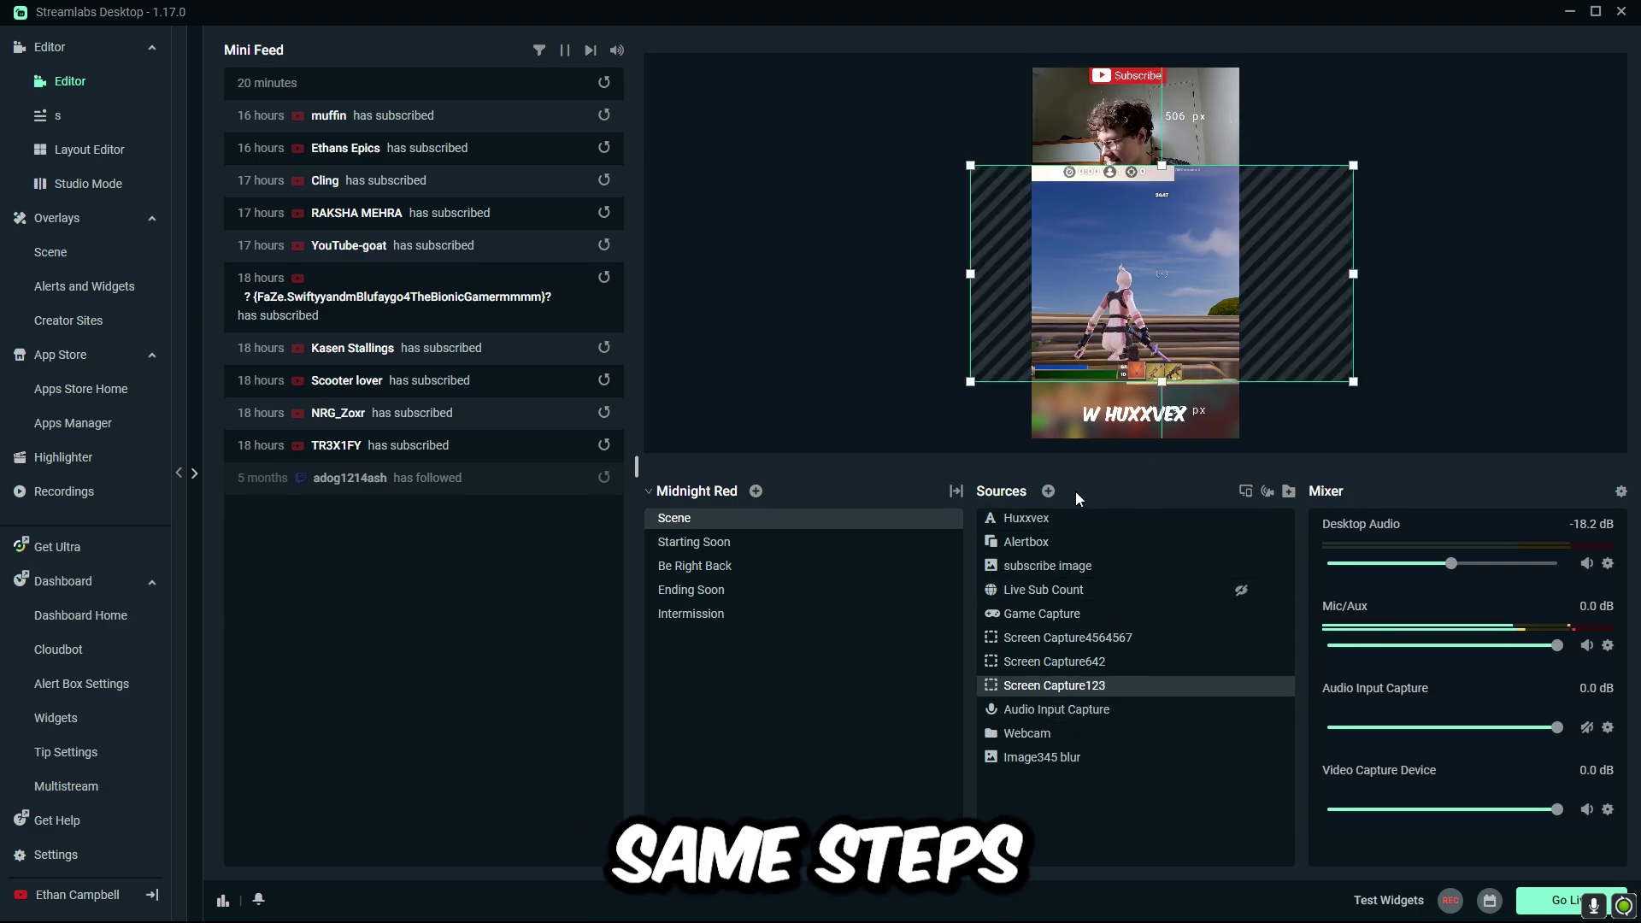
Add a new screen capture source named Screen Capture34345 that captures the Fortnite window
{"action": "left_click", "coordinate": [1048, 491]}
{"action": "left_click", "coordinate": [866, 346]}
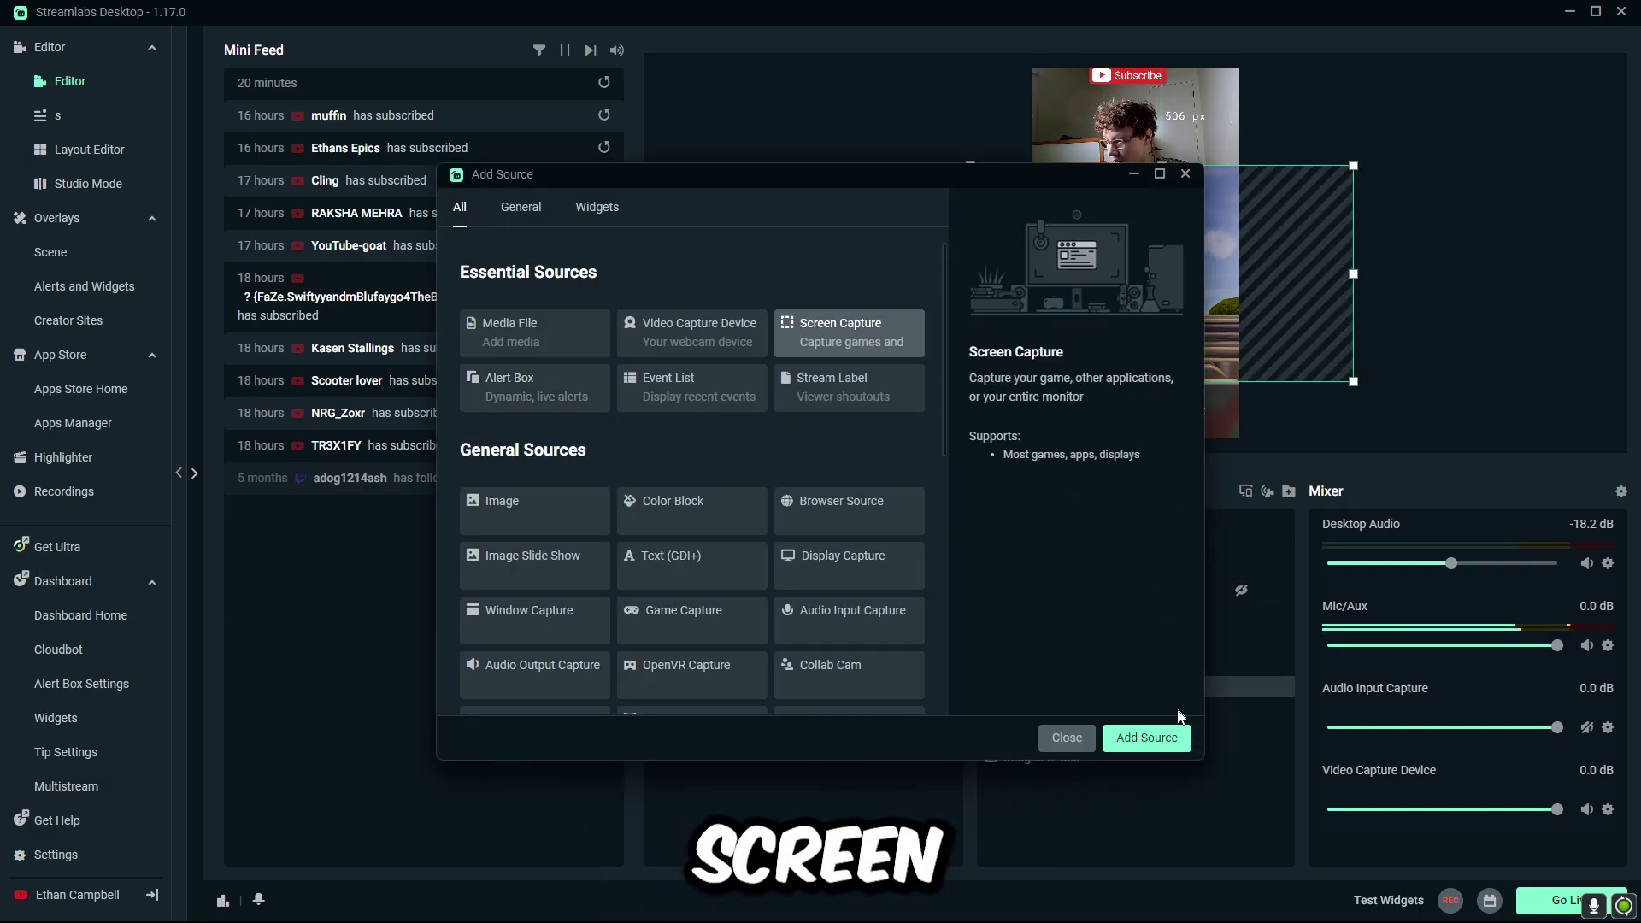
{"action": "left_click", "coordinate": [1146, 737]}
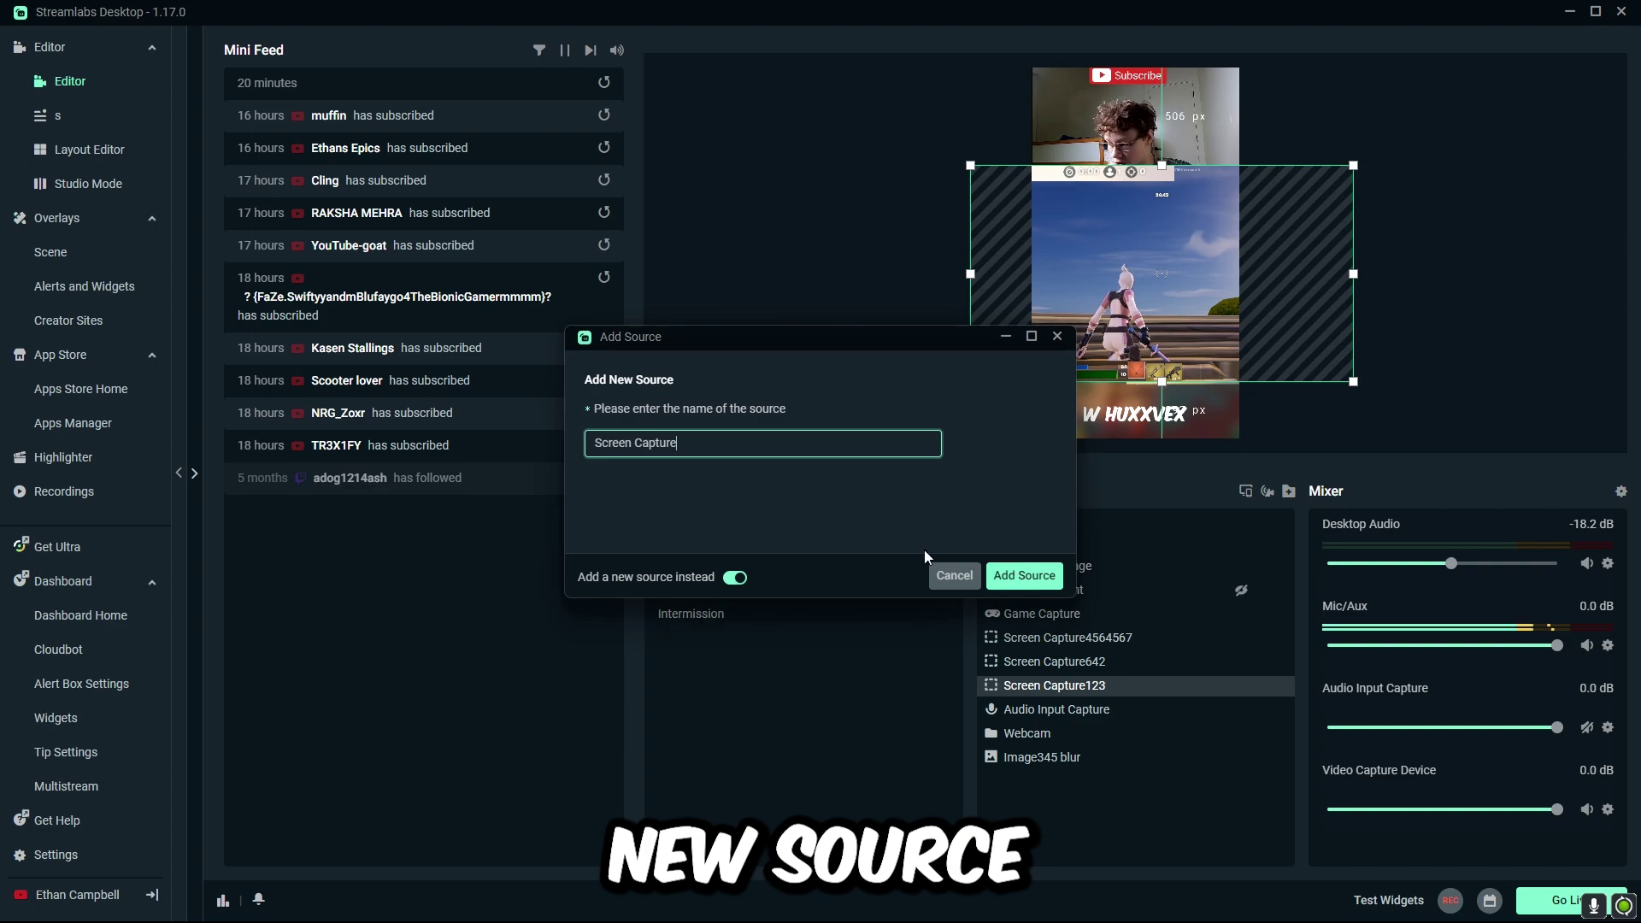
{"action": "type", "text": "34345"}
{"action": "left_click", "coordinate": [1024, 575]}
{"action": "left_click", "coordinate": [1054, 782]}
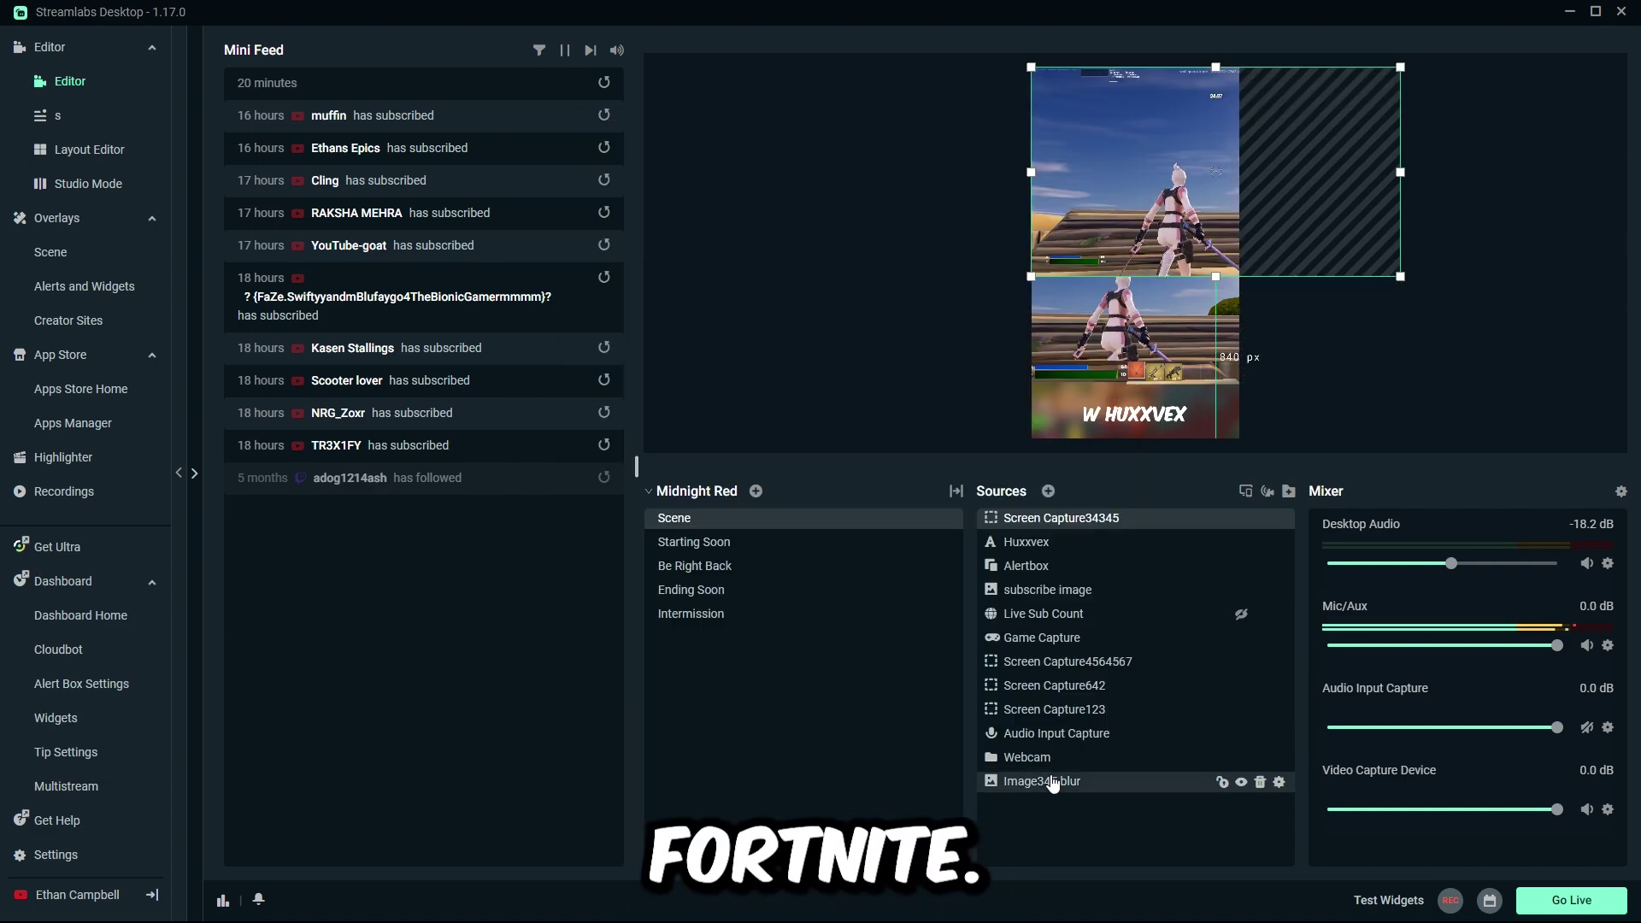
Crop the Screen Capture34345 source to the weapon inventory, scale it down and place it beside the health bar at the gameplay's lower edge
{"action": "left_click_drag", "start_coordinate": [1155, 228], "coordinate": [968, 287]}
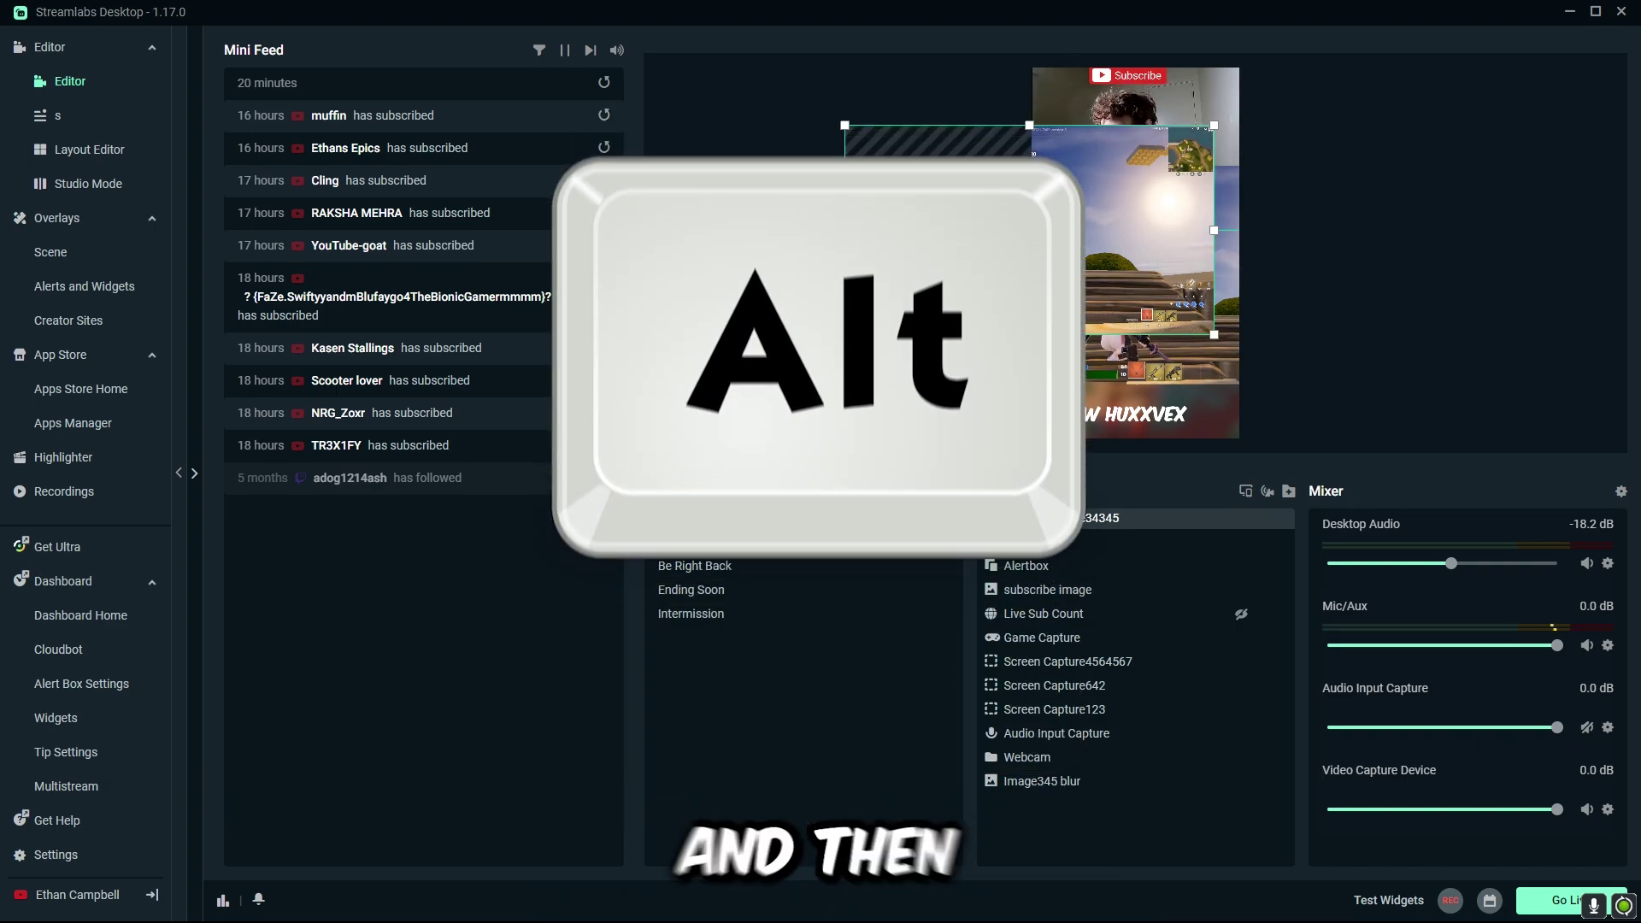
{"action": "left_click_drag", "start_coordinate": [845, 229], "coordinate": [1137, 231]}
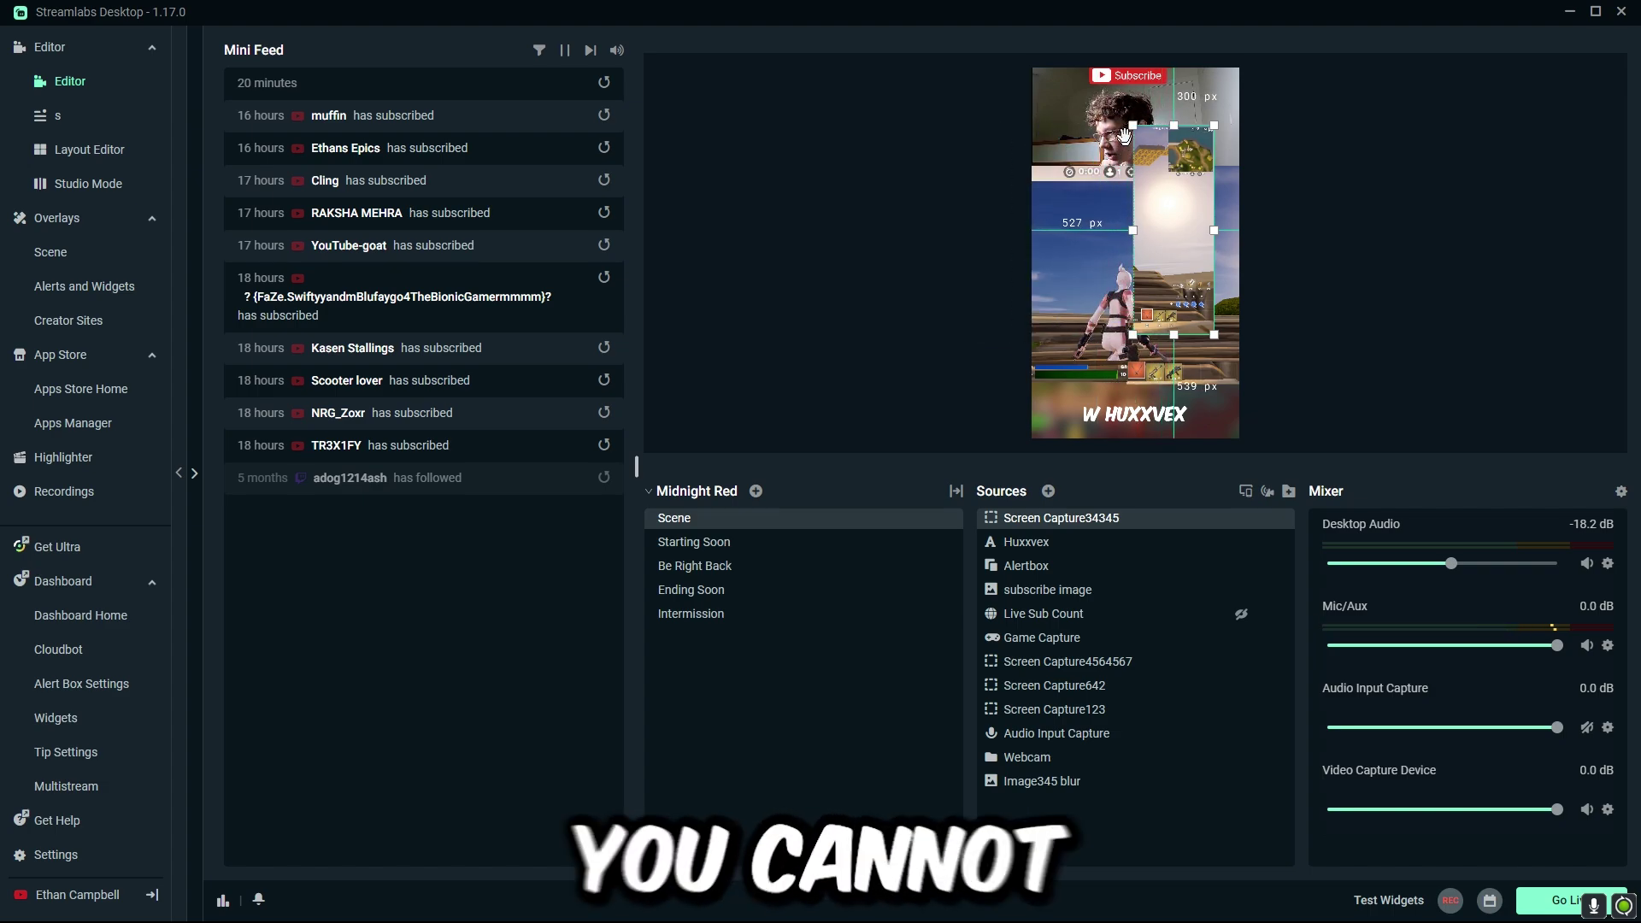
{"action": "mouse_move", "coordinate": [1135, 126]}
{"action": "left_mouse_down"}
{"action": "mouse_move", "coordinate": [1147, 159]}
{"action": "mouse_move", "coordinate": [1108, 125]}
{"action": "left_mouse_up"}
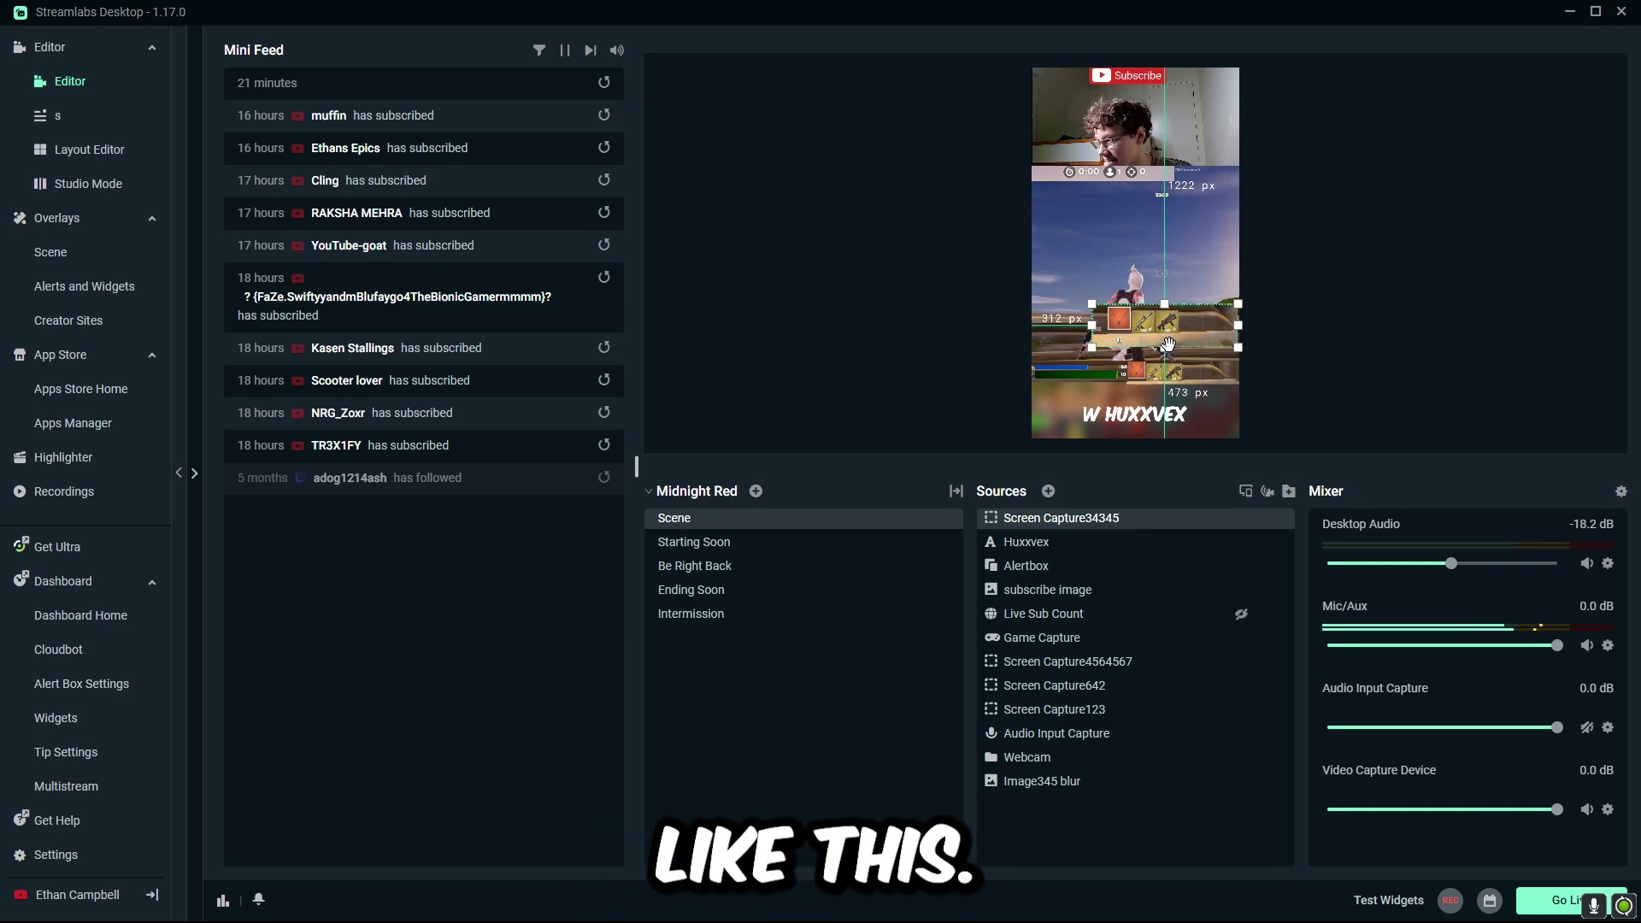
{"action": "left_click_drag", "start_coordinate": [1092, 347], "coordinate": [1110, 336]}
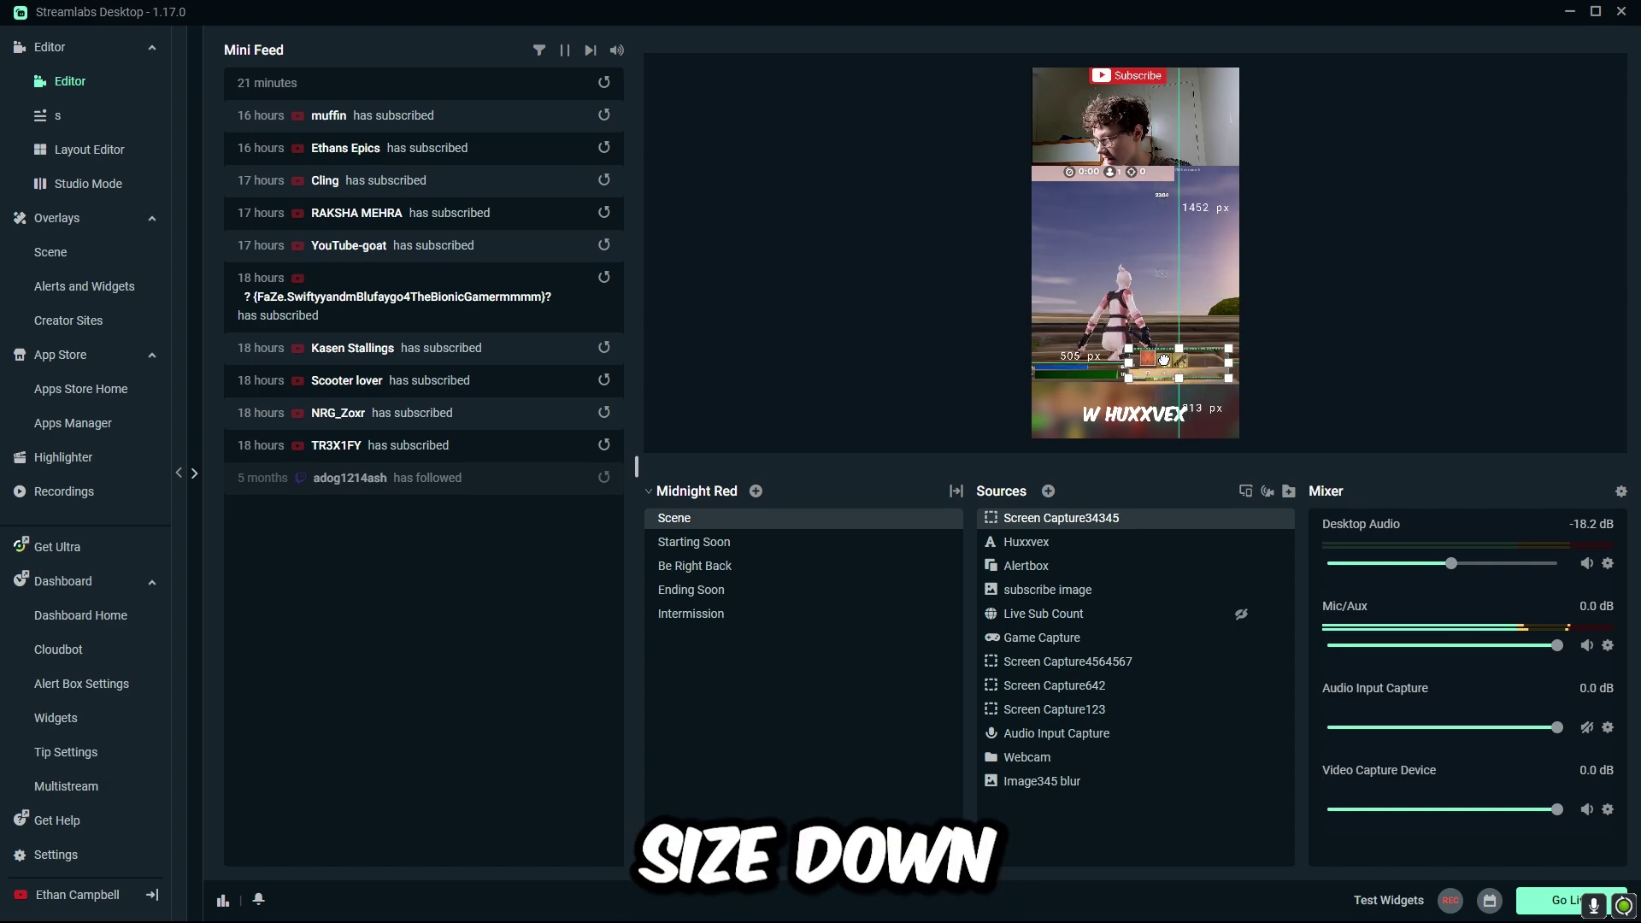
{"action": "left_click_drag", "start_coordinate": [1159, 369], "coordinate": [1158, 369]}
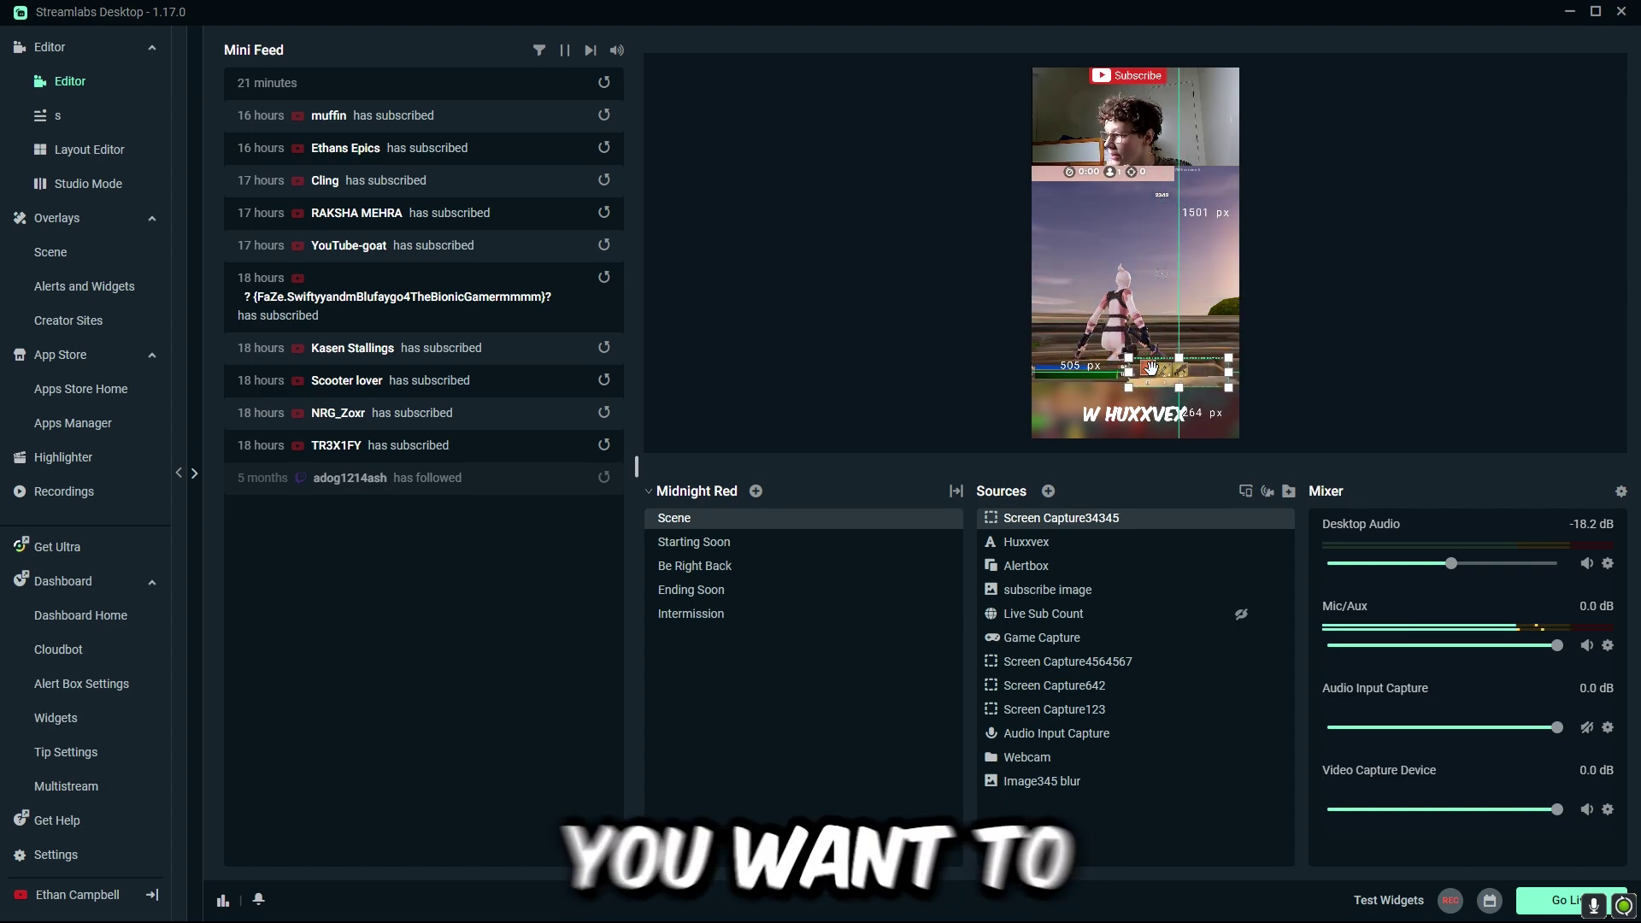
{"action": "left_click", "coordinate": [1064, 380]}
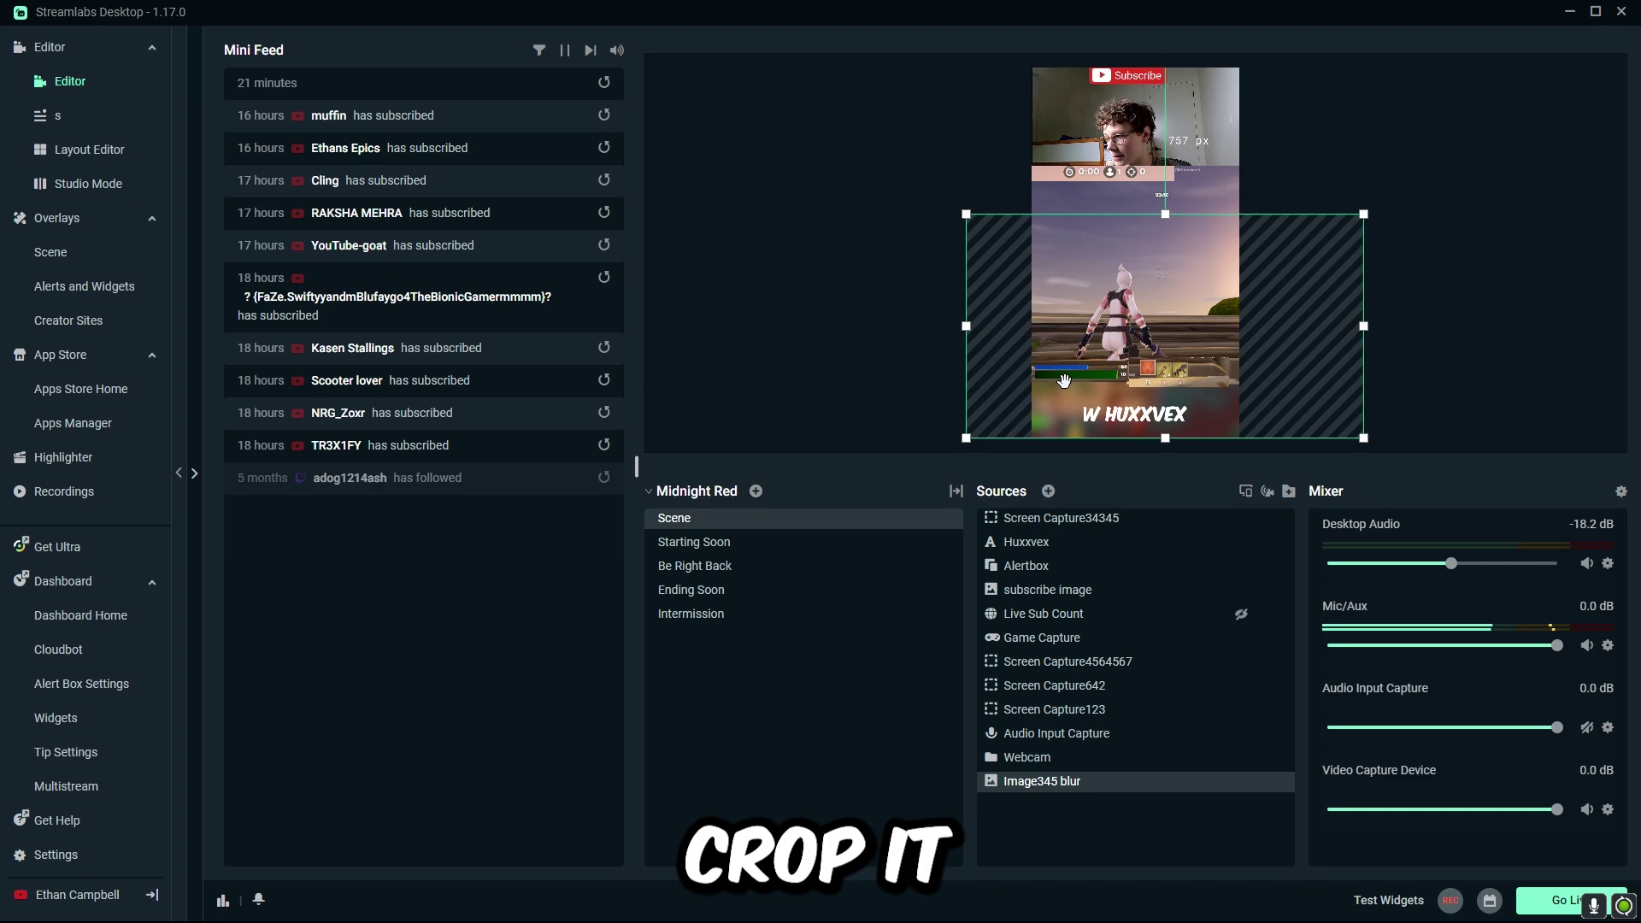
Add a new screen capture source named Health Bar that captures the Fortnite window
{"action": "left_click", "coordinate": [1048, 490]}
{"action": "left_click", "coordinate": [853, 338]}
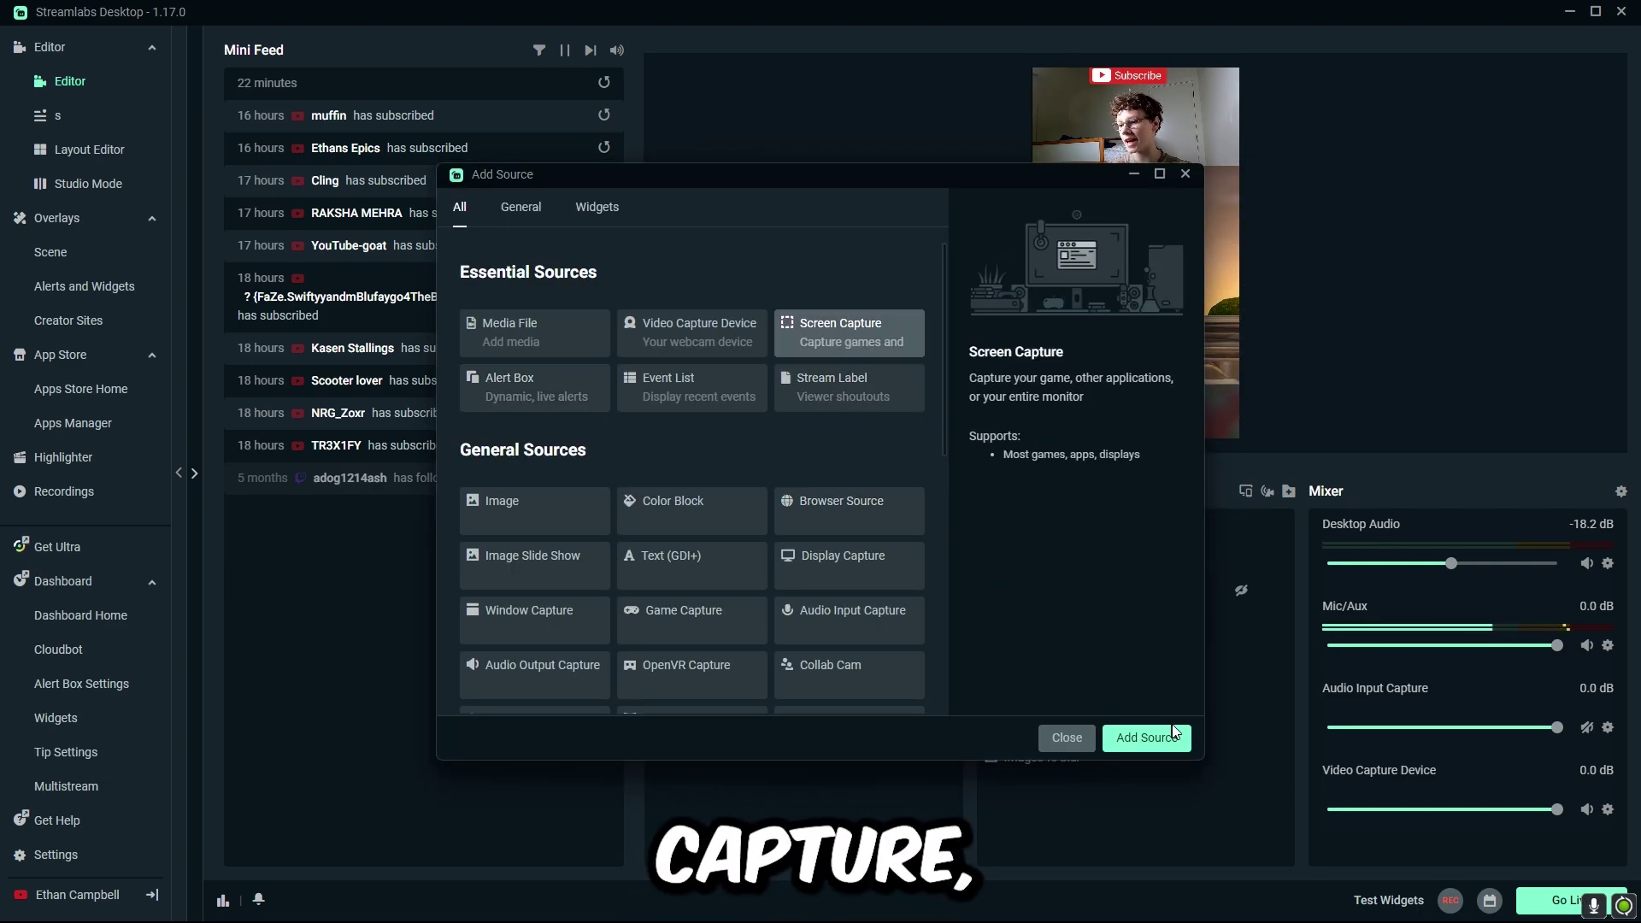
{"action": "left_click", "coordinate": [1174, 737]}
{"action": "left_click", "coordinate": [734, 578]}
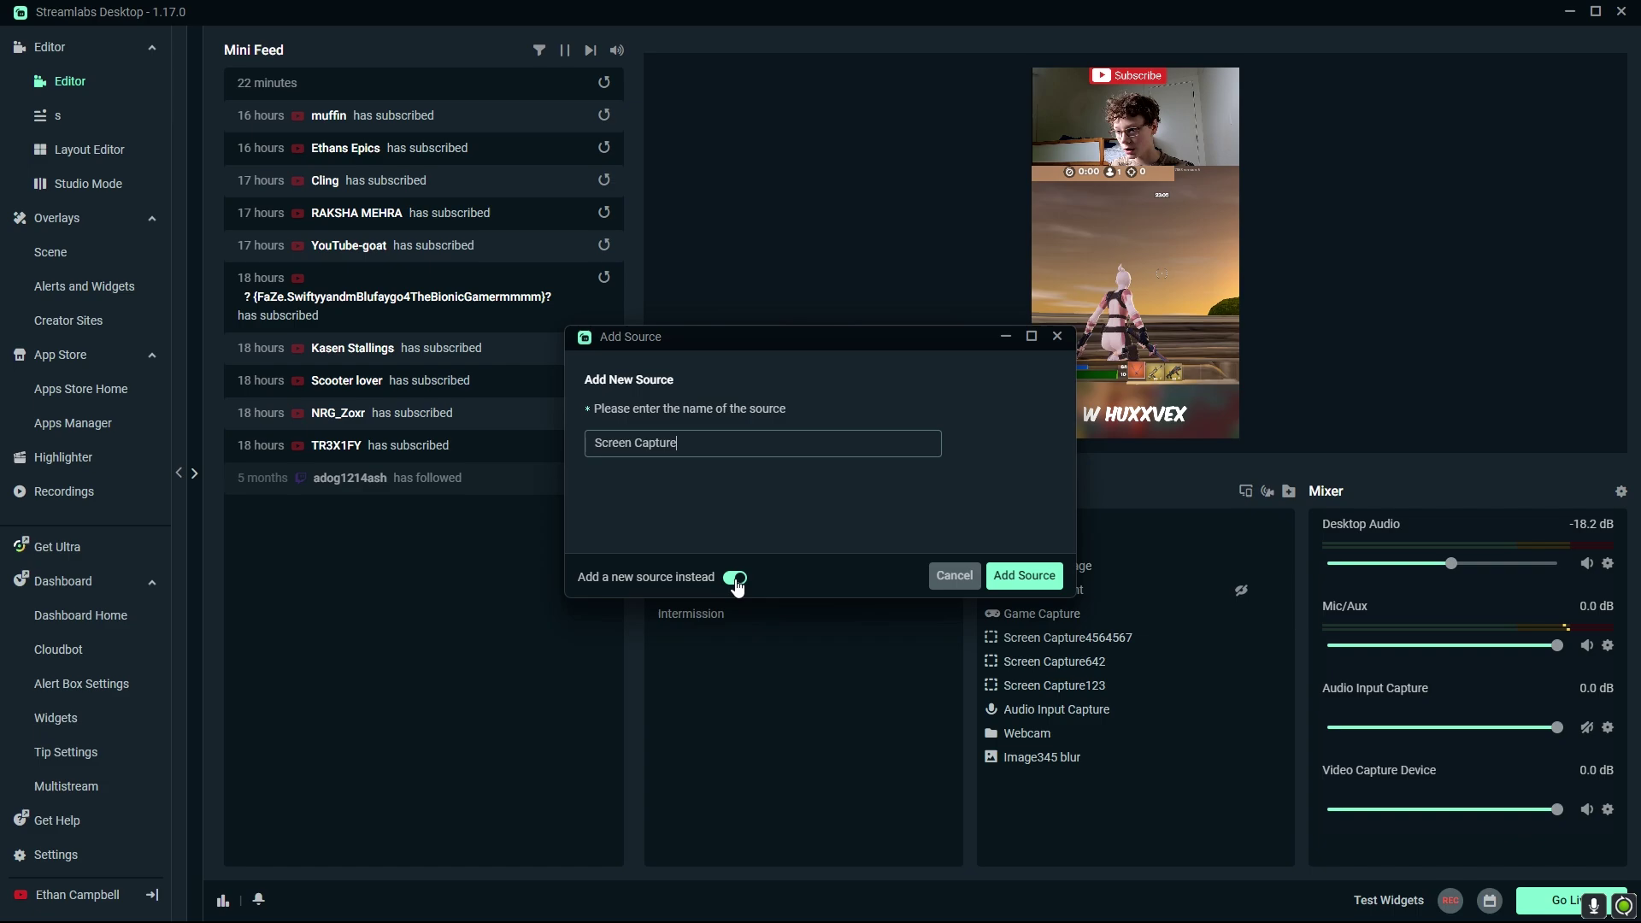
{"action": "type", "text": "Heak"}
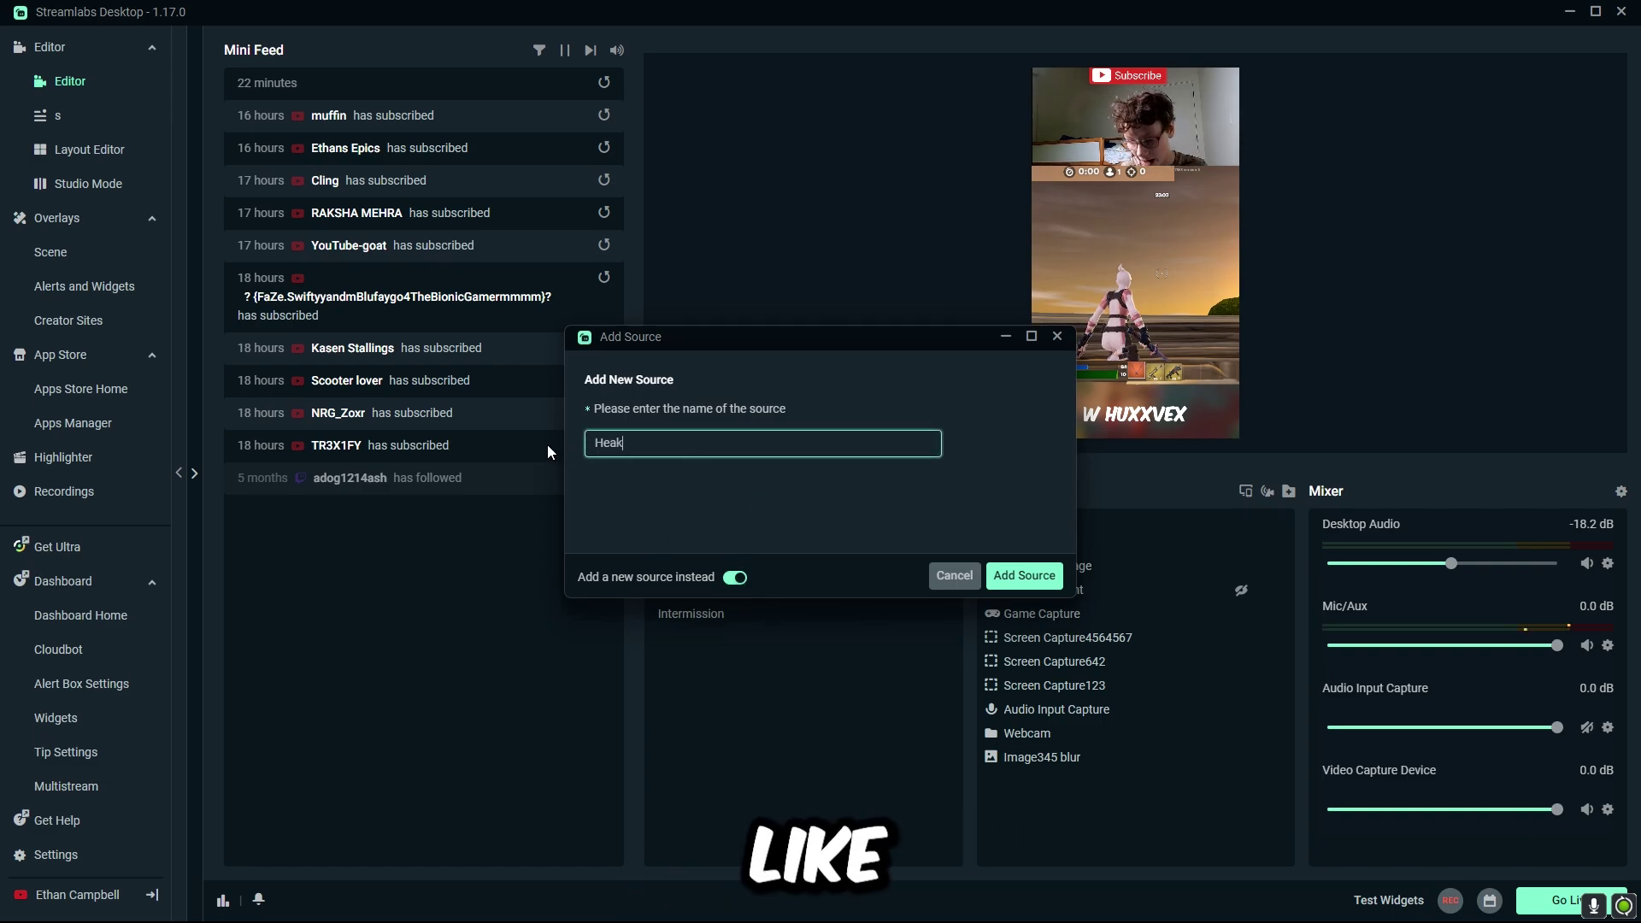
{"action": "key", "text": "BackSpace"}
{"action": "key", "text": "BackSpace"}
{"action": "type", "text": "H"}
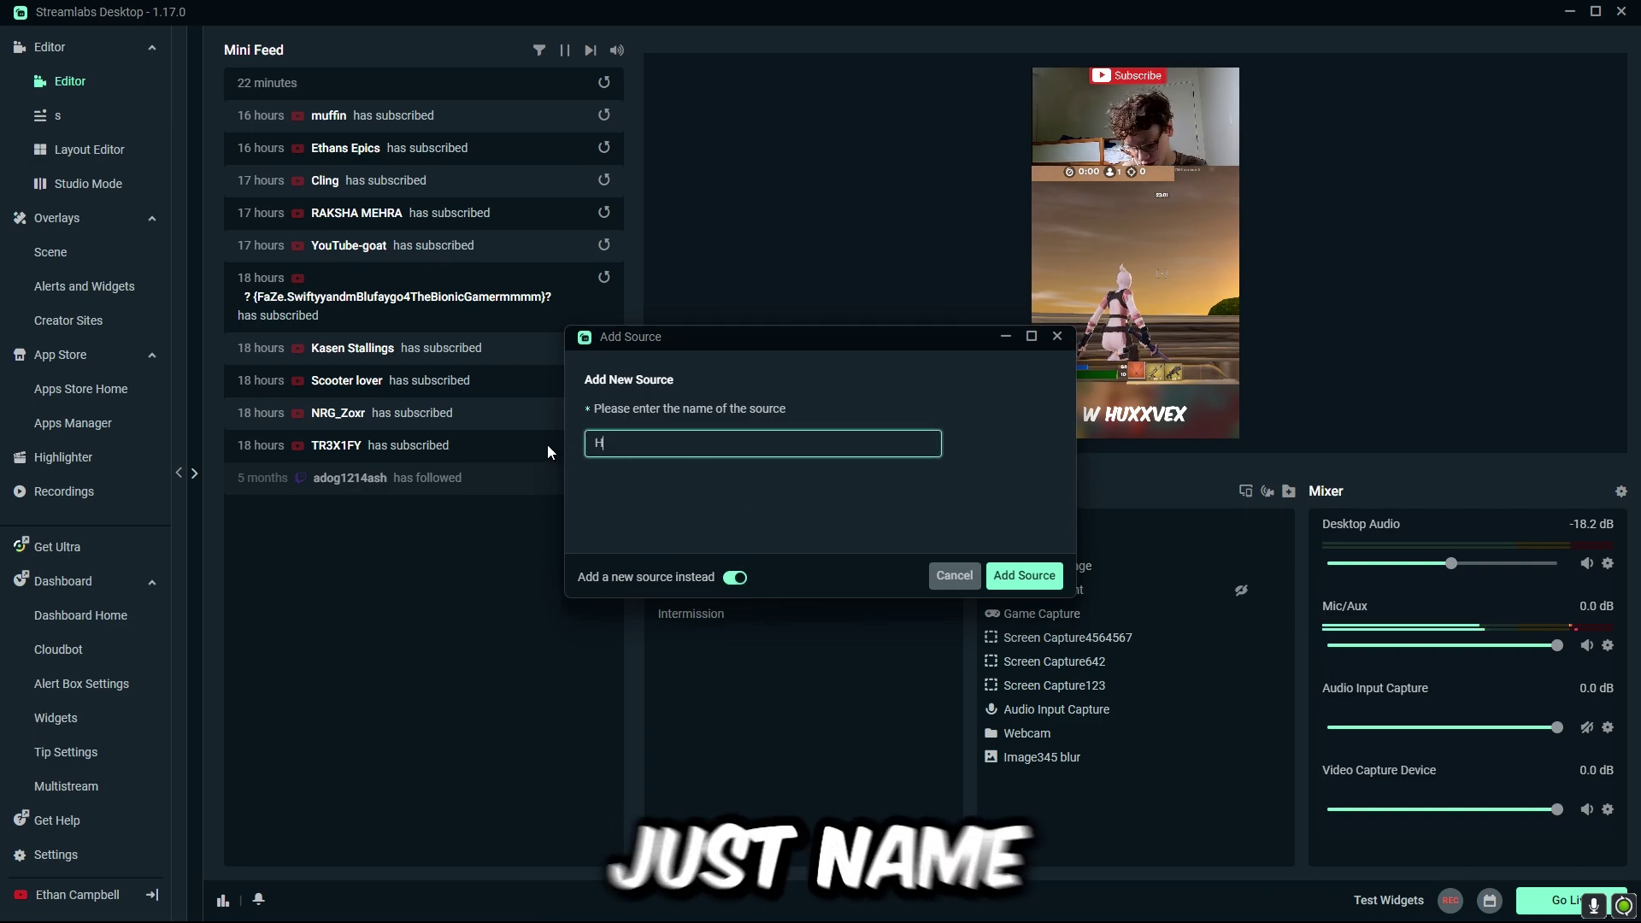
{"action": "type", "text": "ealth Bar"}
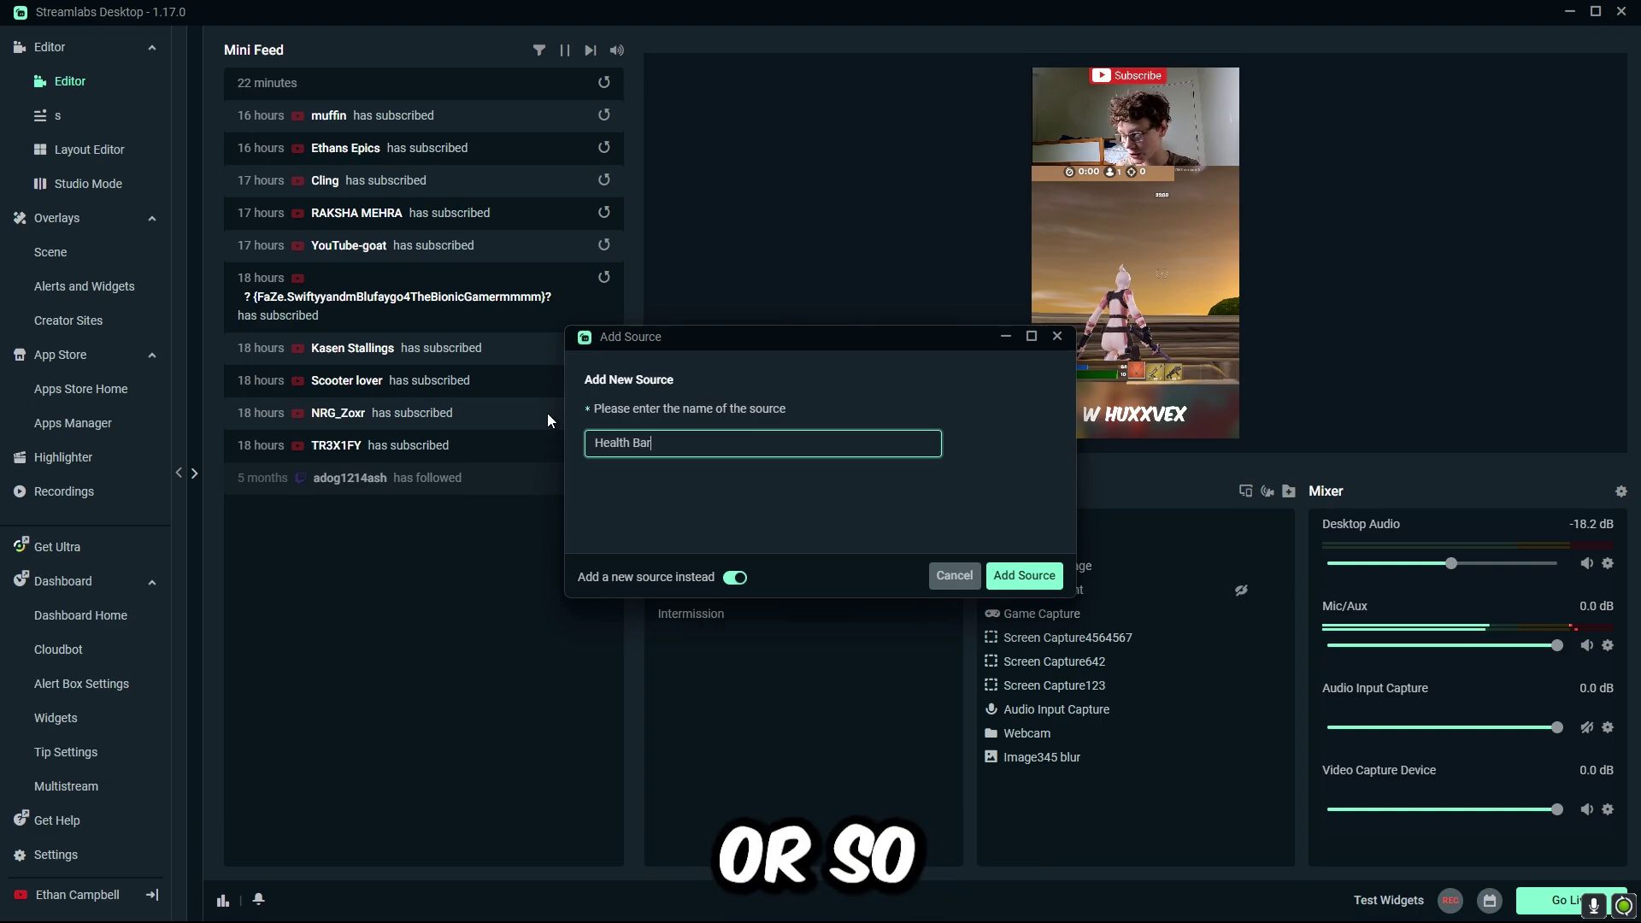
{"action": "left_click", "coordinate": [1017, 573]}
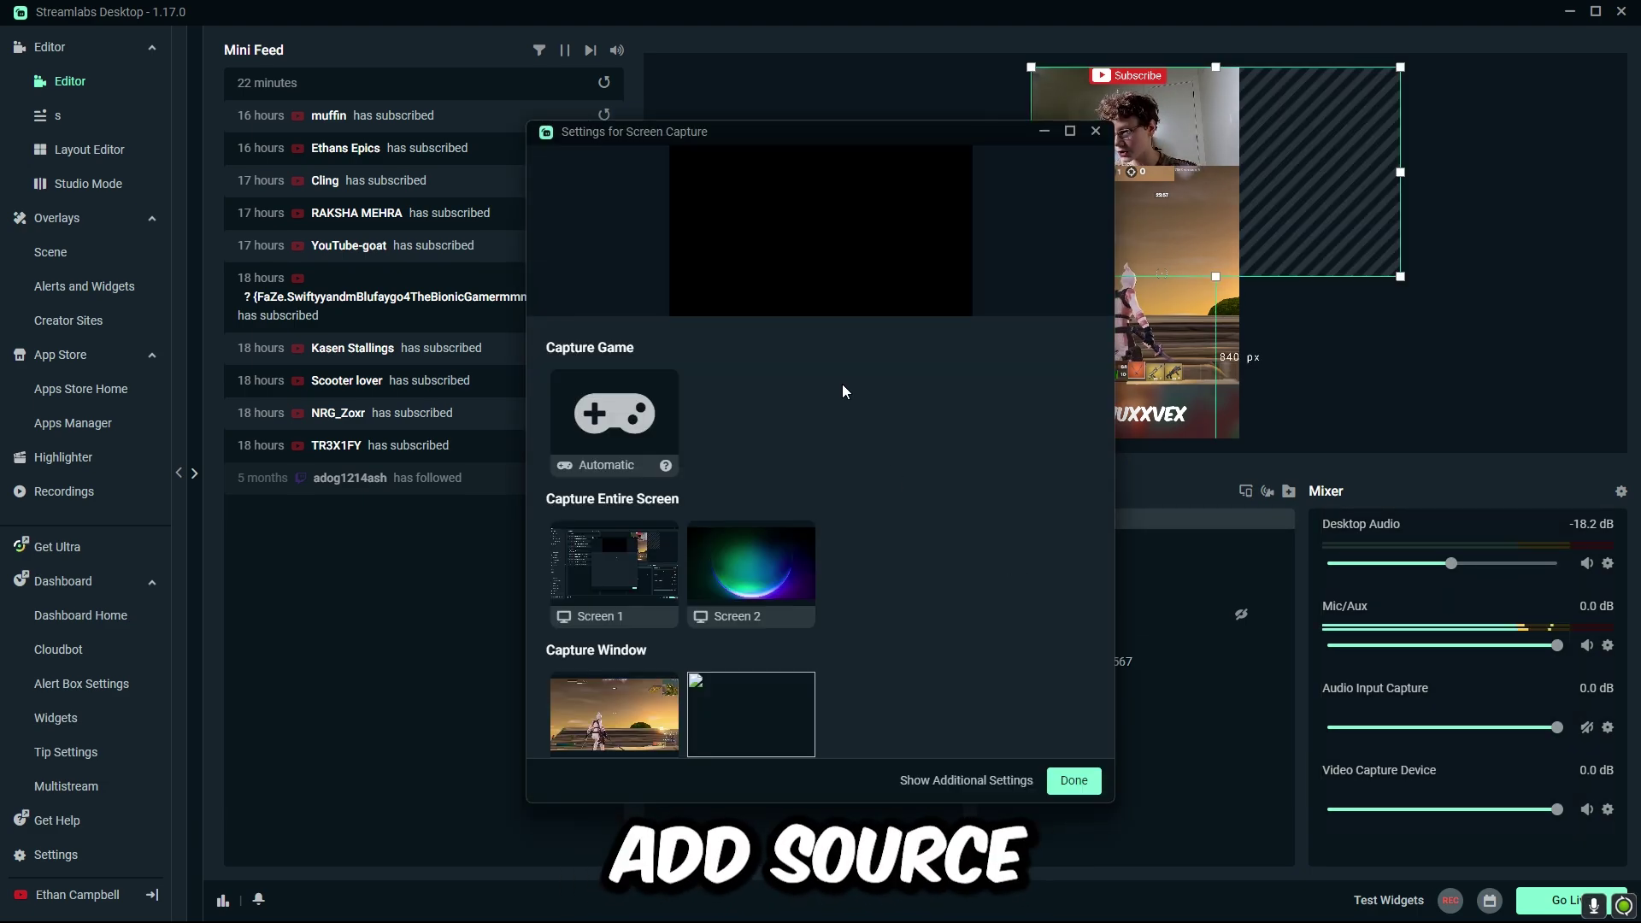
{"action": "left_click", "coordinate": [614, 688]}
{"action": "left_click", "coordinate": [1074, 781]}
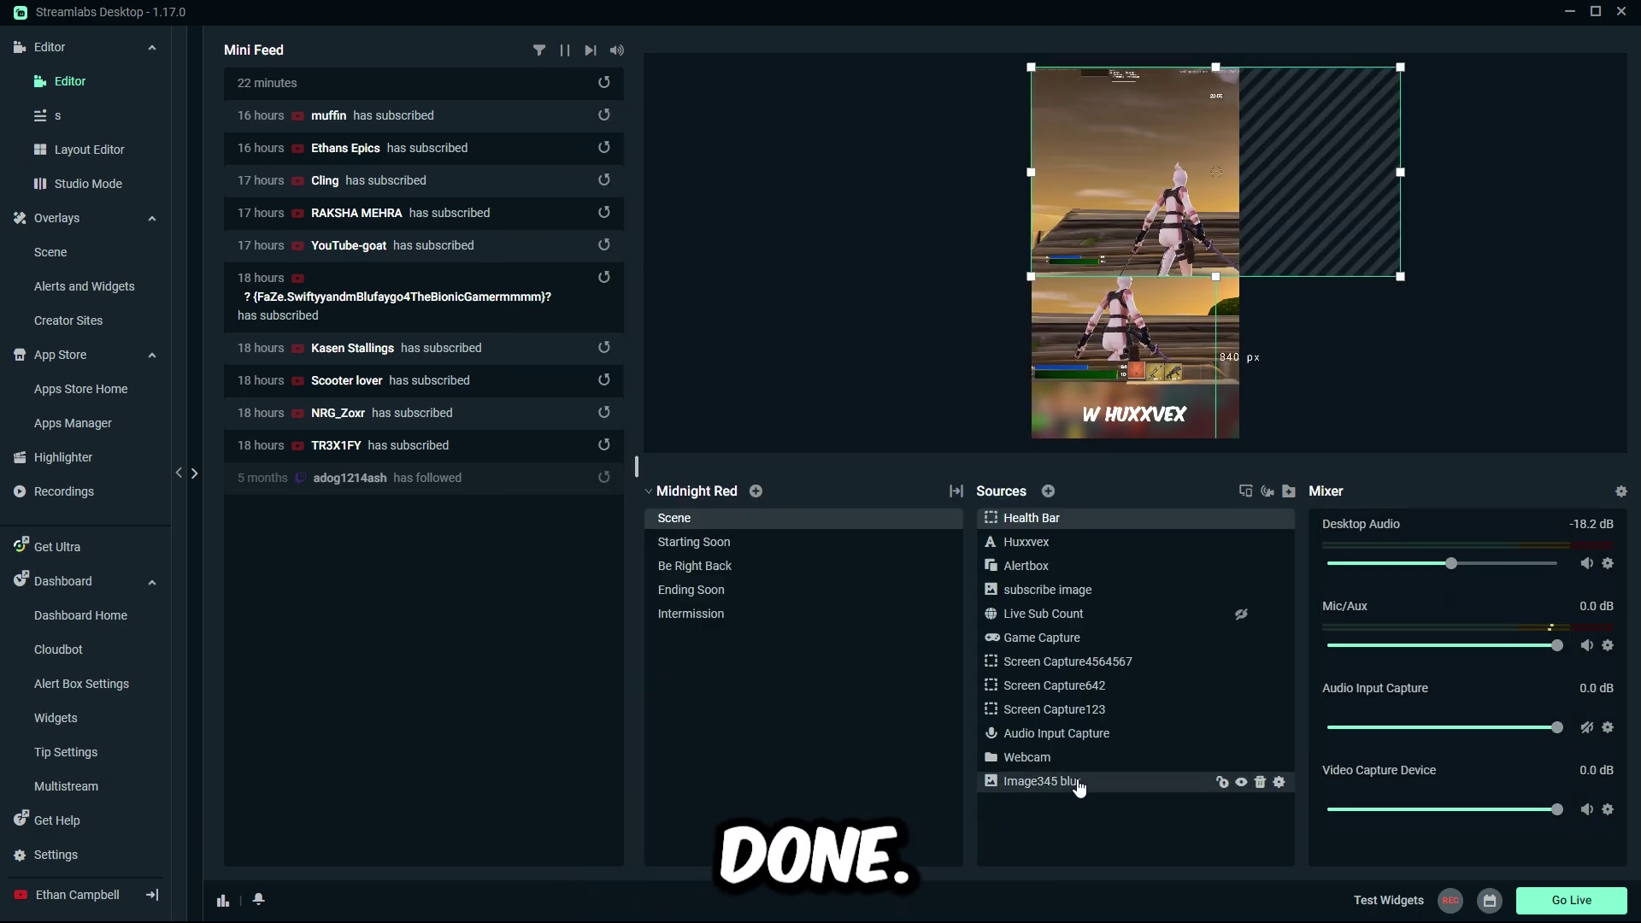
Crop the Health Bar source tightly around the shield and health bars and resize it for the vertical layout
{"action": "left_click_drag", "start_coordinate": [1400, 276], "coordinate": [1531, 342]}
{"action": "left_click_drag", "start_coordinate": [1197, 214], "coordinate": [1166, 273]}
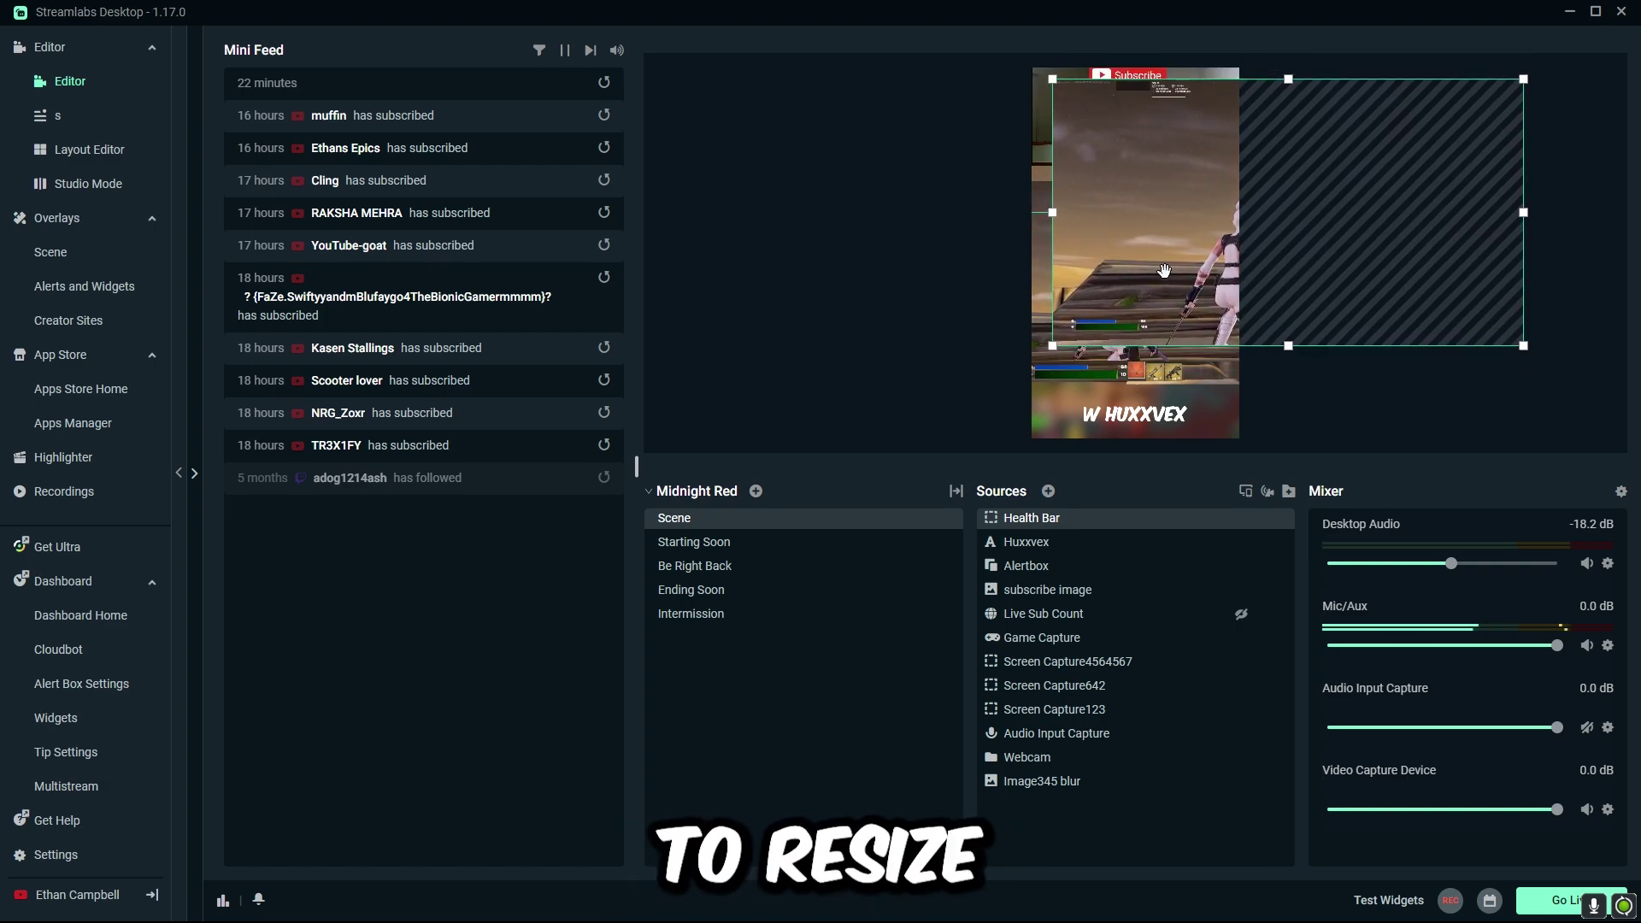
{"action": "left_click_drag", "start_coordinate": [1524, 212], "coordinate": [1158, 218]}
{"action": "left_click_drag", "start_coordinate": [1112, 77], "coordinate": [1110, 309]}
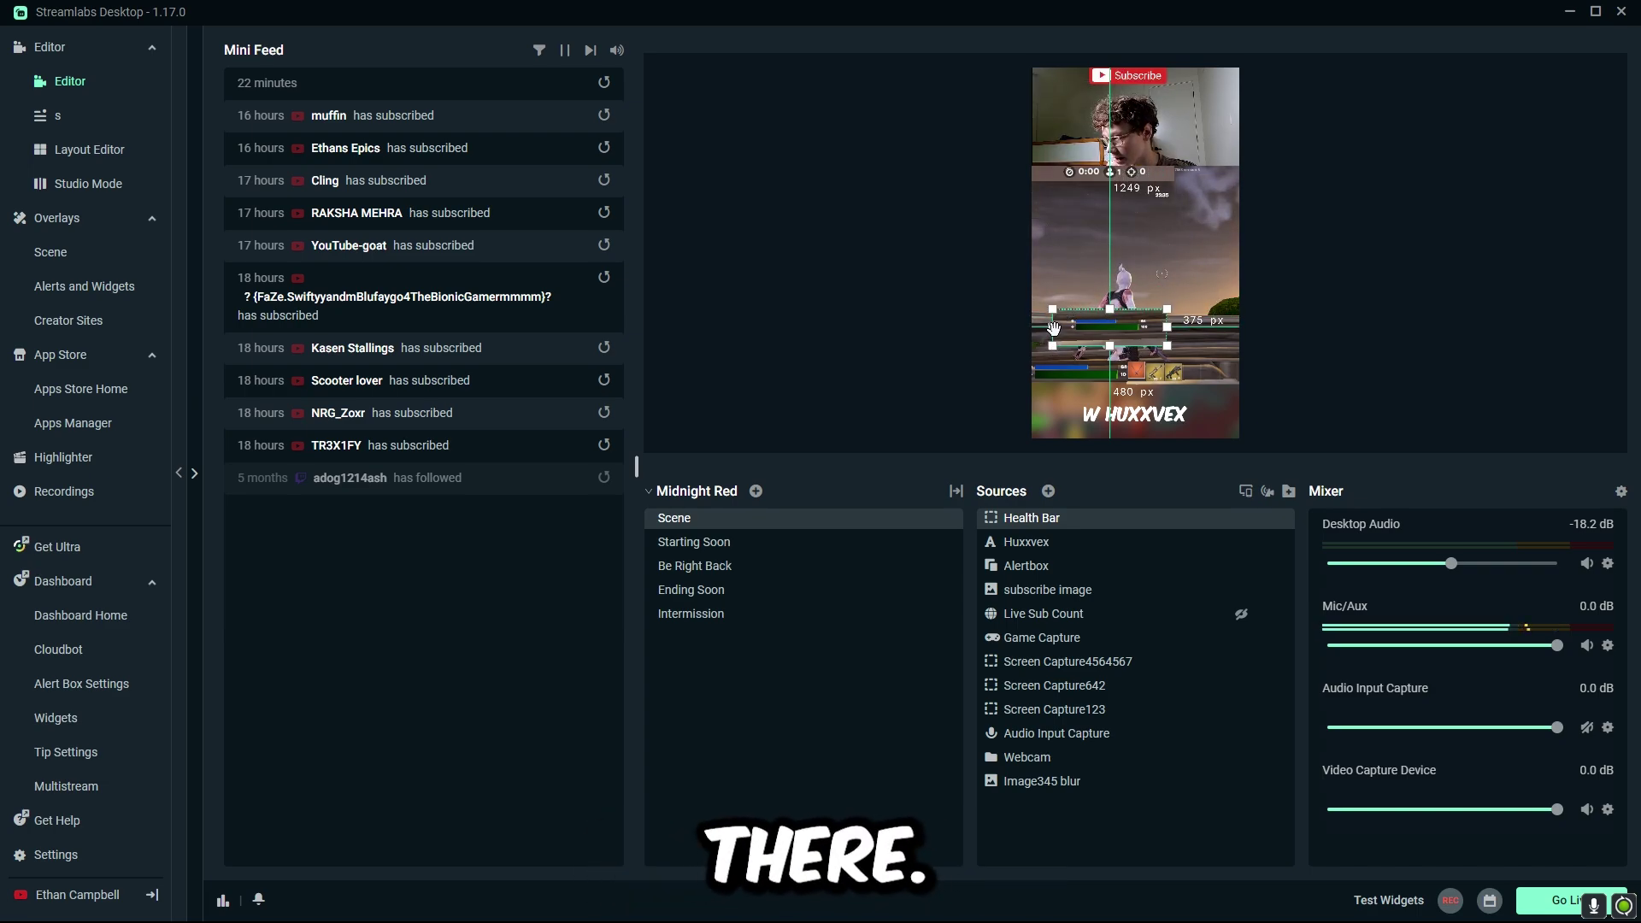
{"action": "left_click_drag", "start_coordinate": [1054, 327], "coordinate": [1057, 326]}
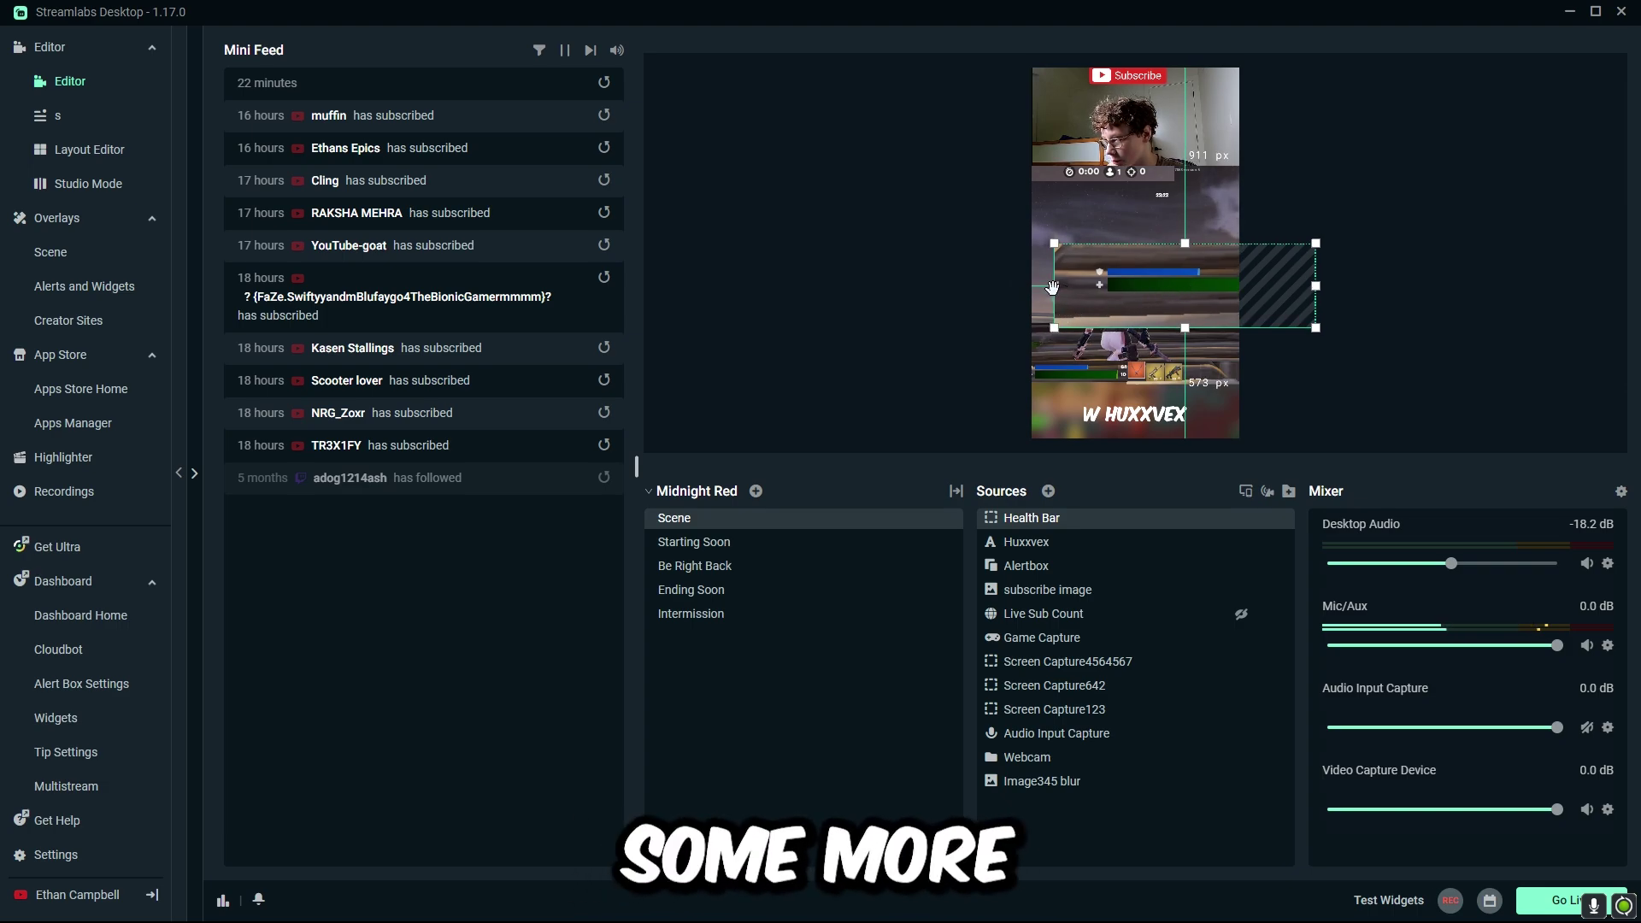
{"action": "mouse_move", "coordinate": [1054, 286]}
{"action": "left_mouse_down"}
{"action": "mouse_move", "coordinate": [1200, 259]}
{"action": "mouse_move", "coordinate": [1125, 371]}
{"action": "left_mouse_up"}
{"action": "left_click", "coordinate": [1098, 169]}
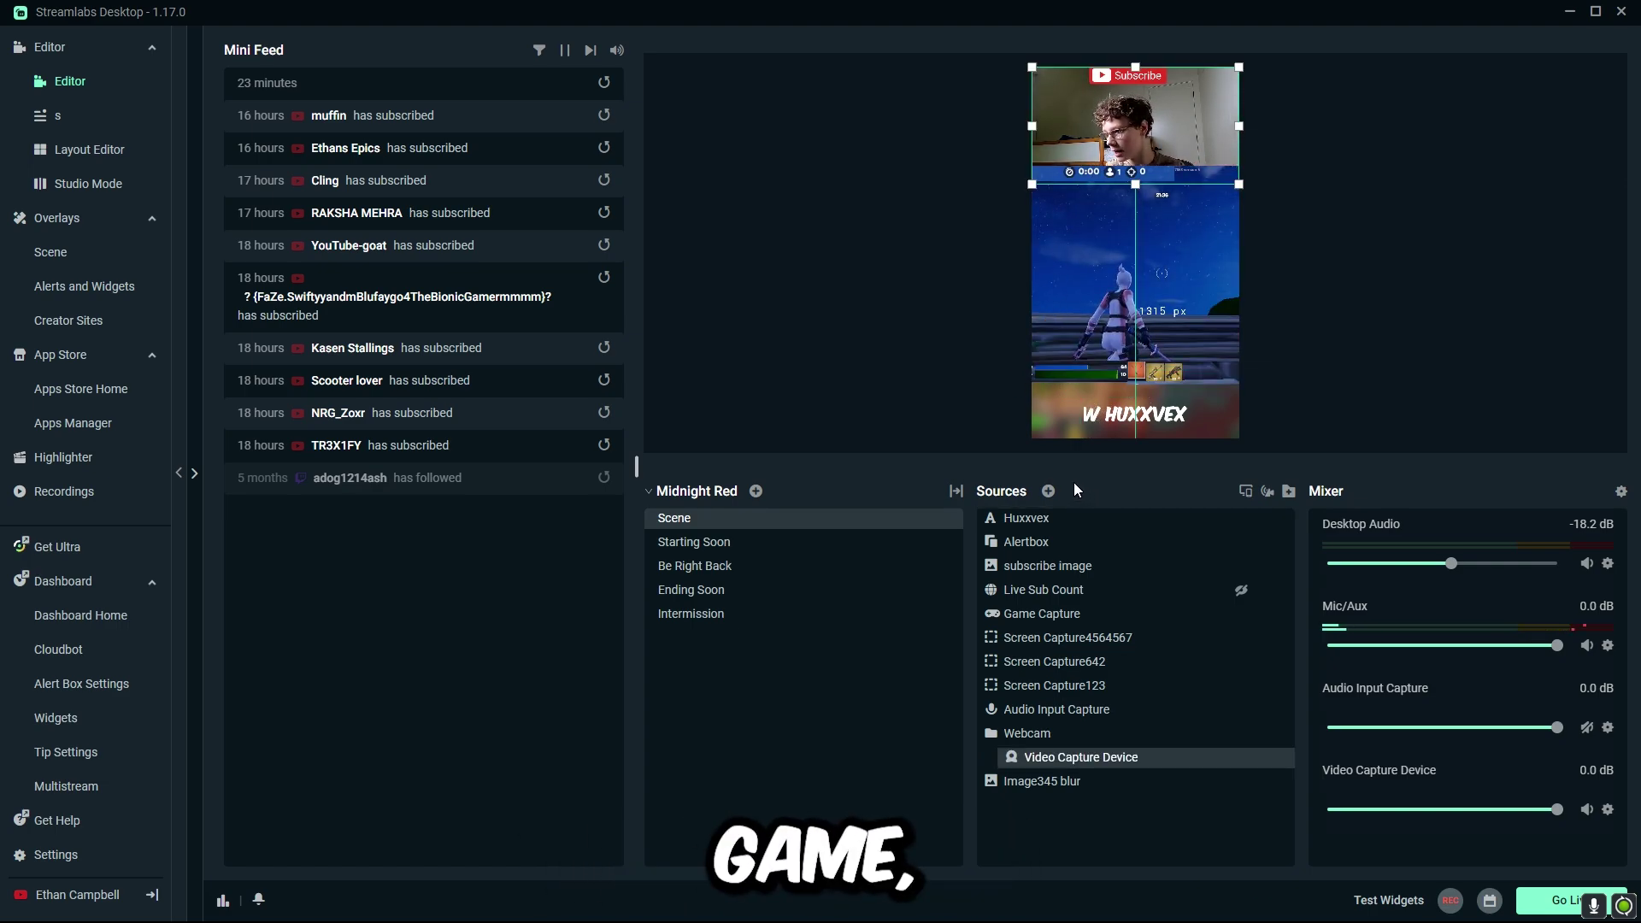
{"action": "left_click", "coordinate": [1048, 491]}
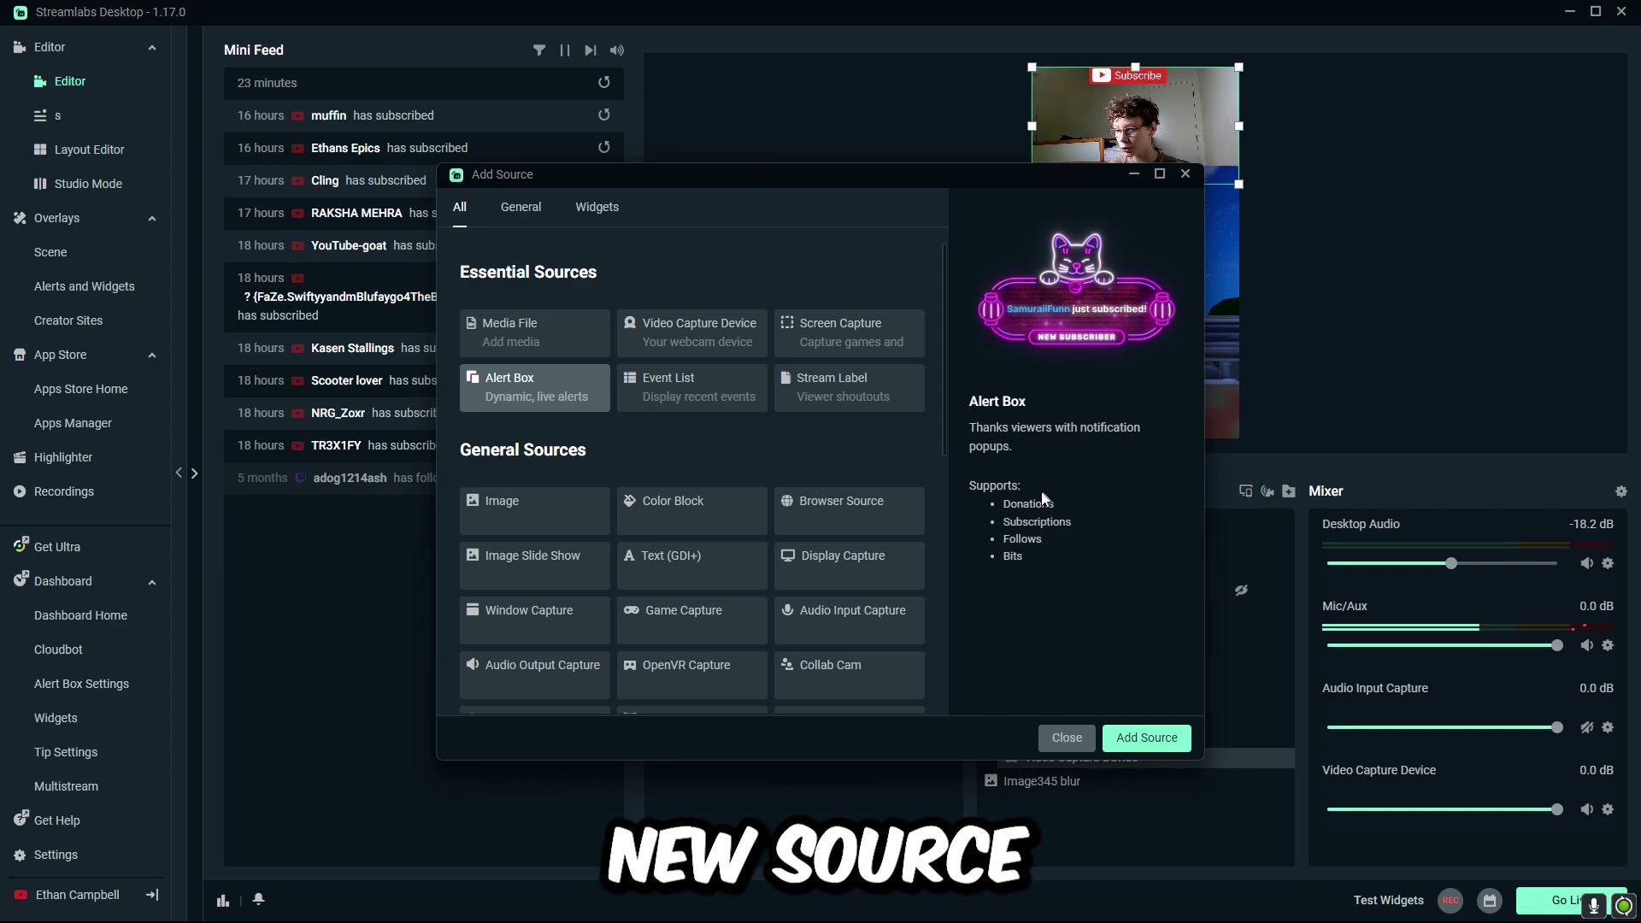
{"action": "left_click", "coordinate": [676, 344]}
{"action": "left_click", "coordinate": [1130, 739]}
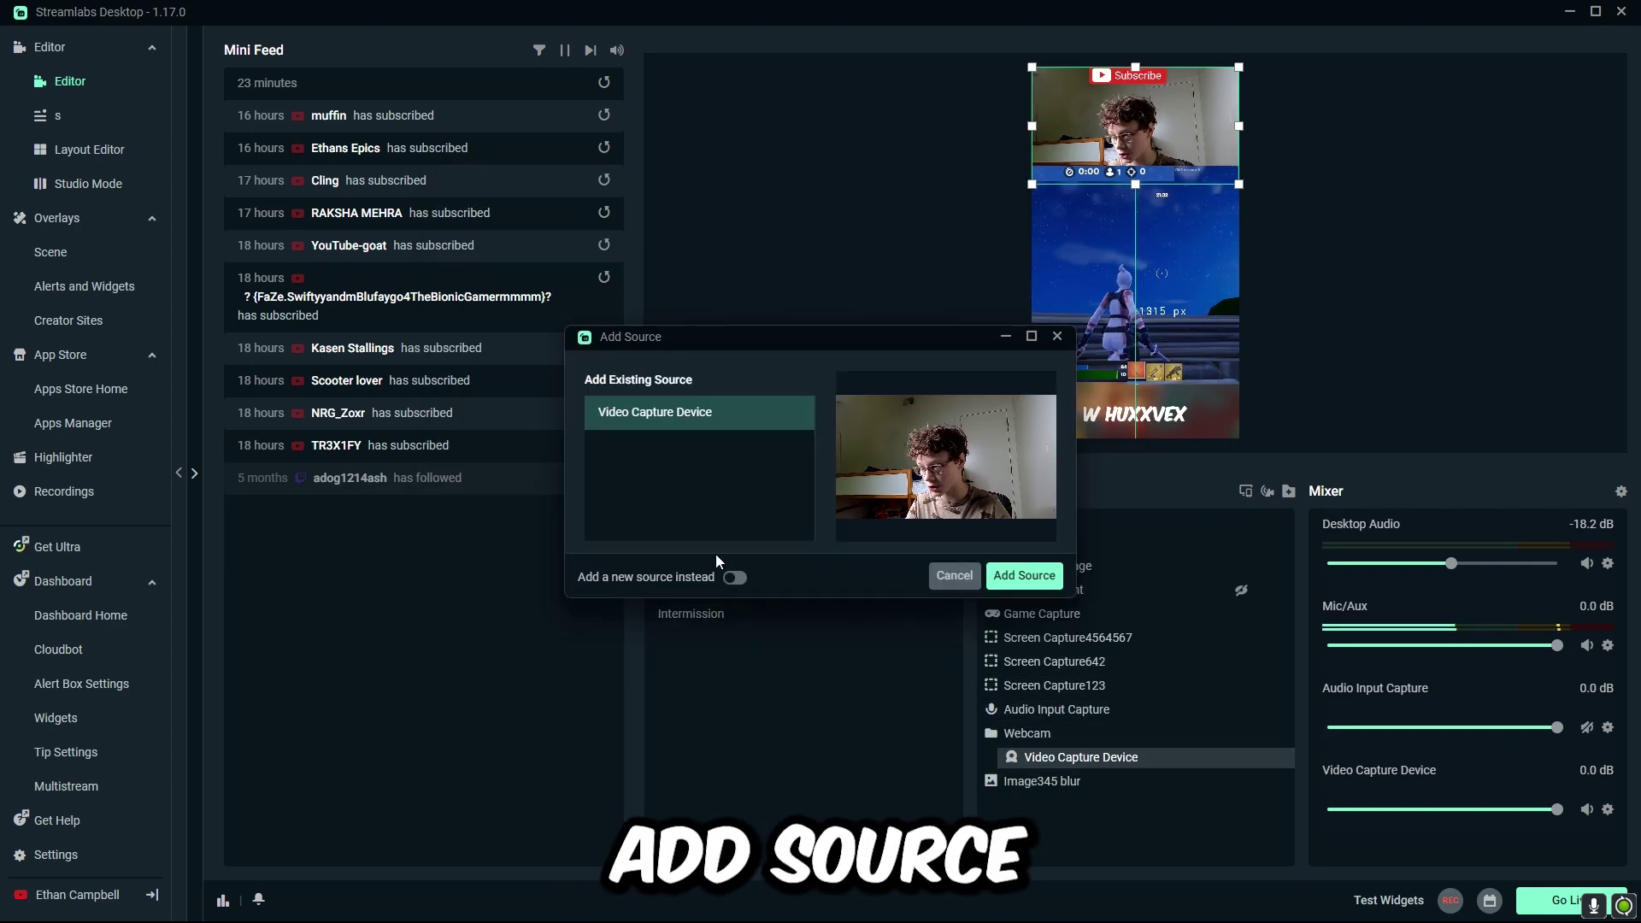
{"action": "left_click", "coordinate": [734, 578]}
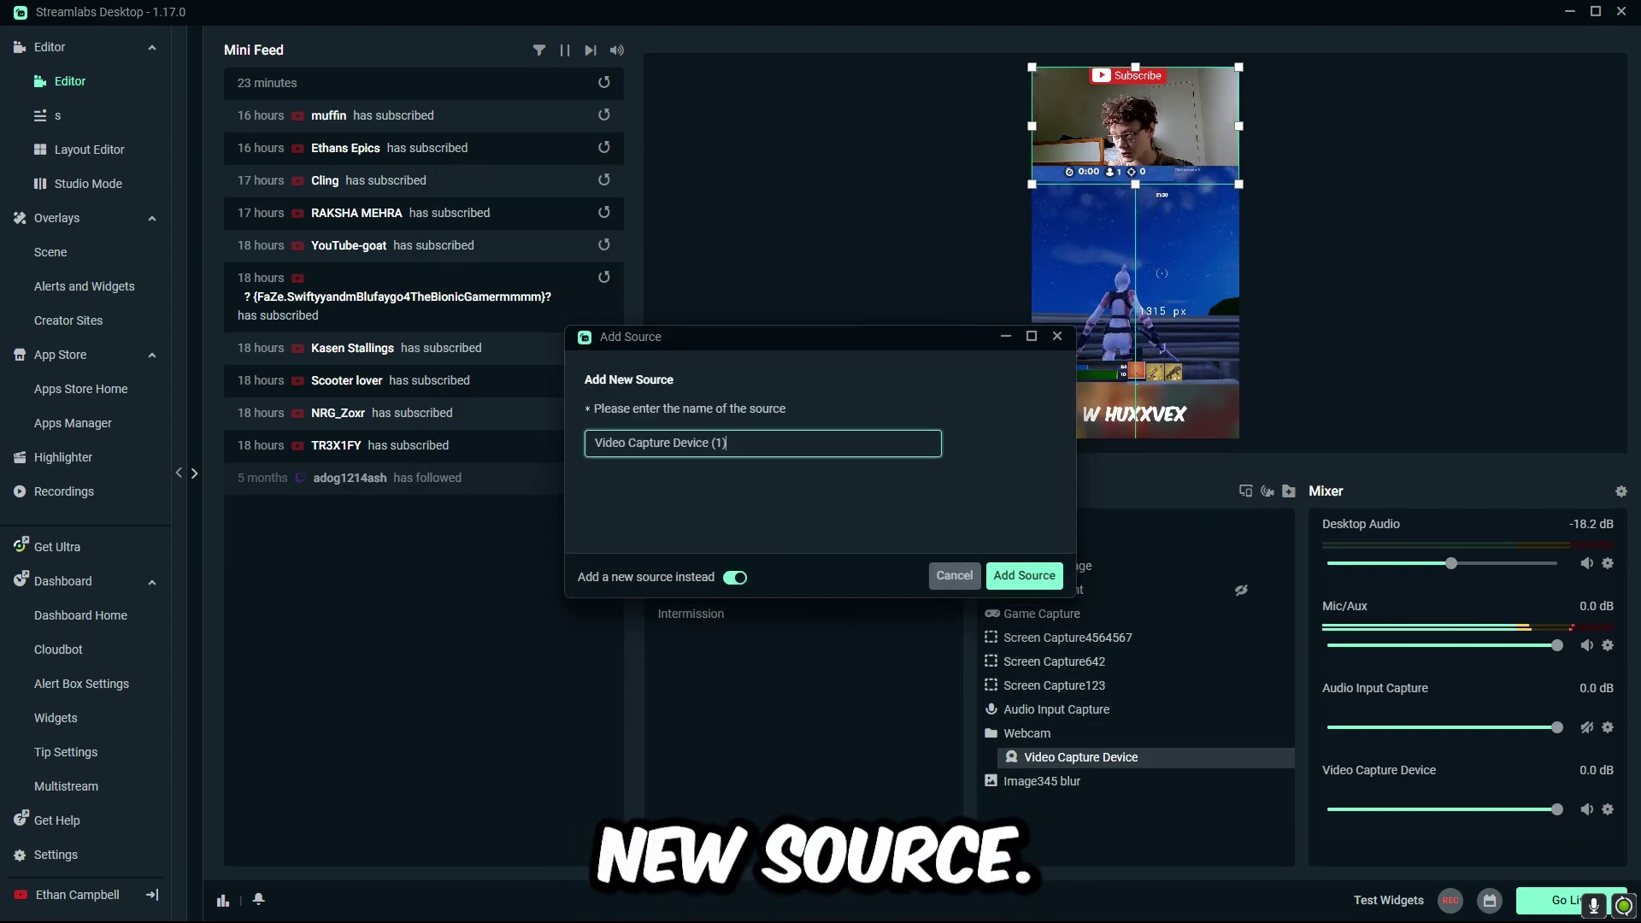
{"action": "left_click_drag", "start_coordinate": [728, 443], "coordinate": [574, 446]}
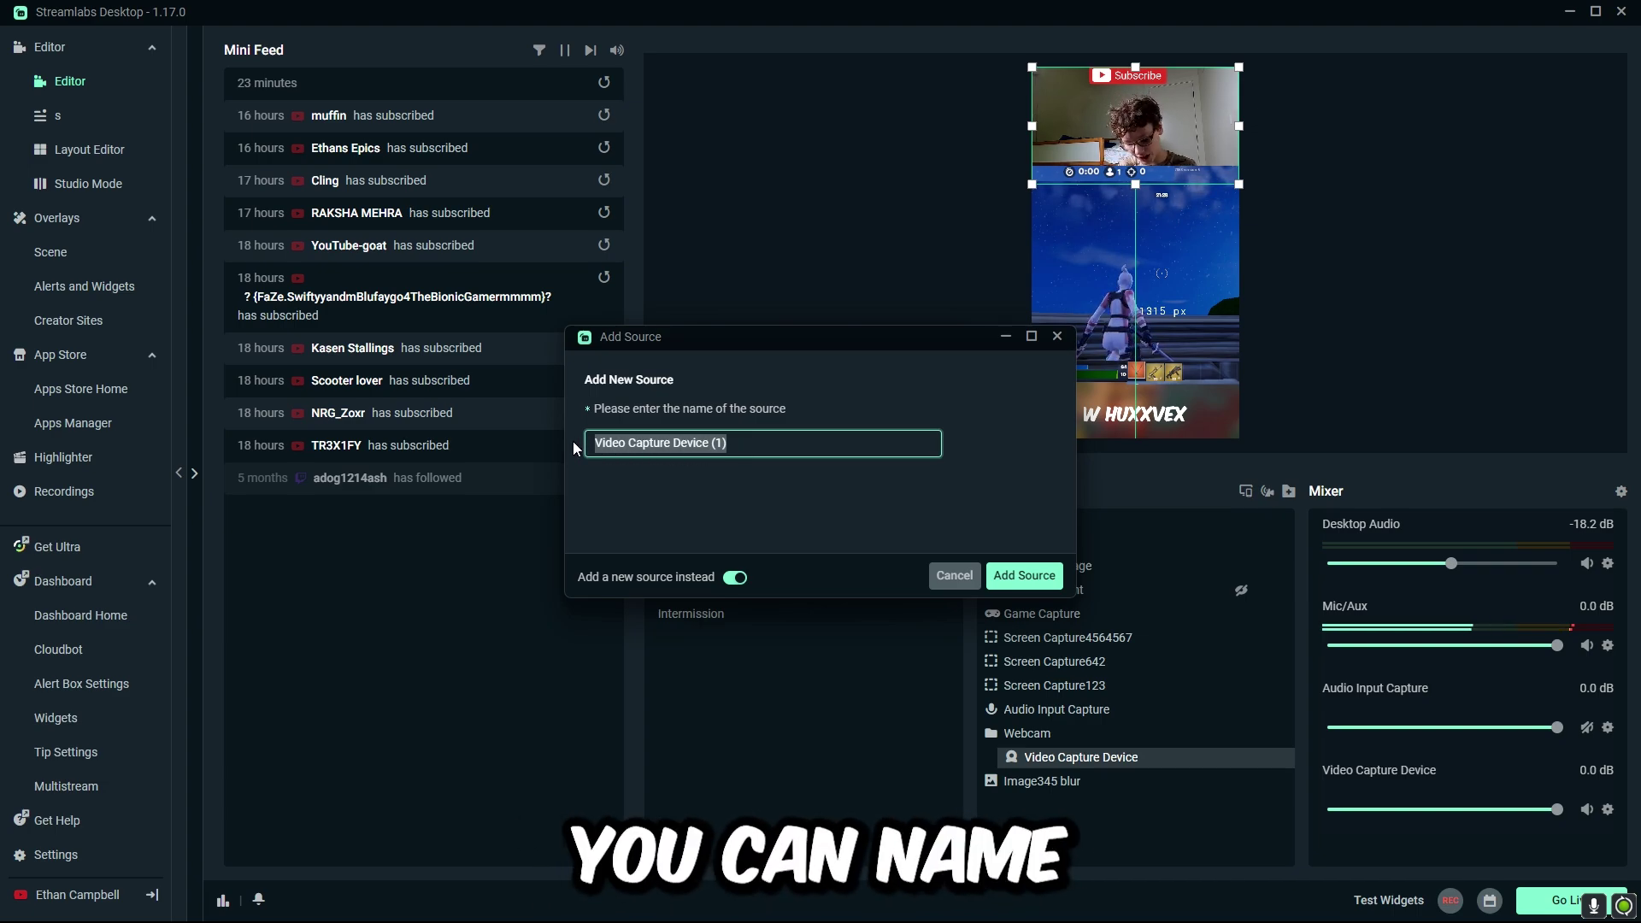
{"action": "type", "text": "Webcam "}
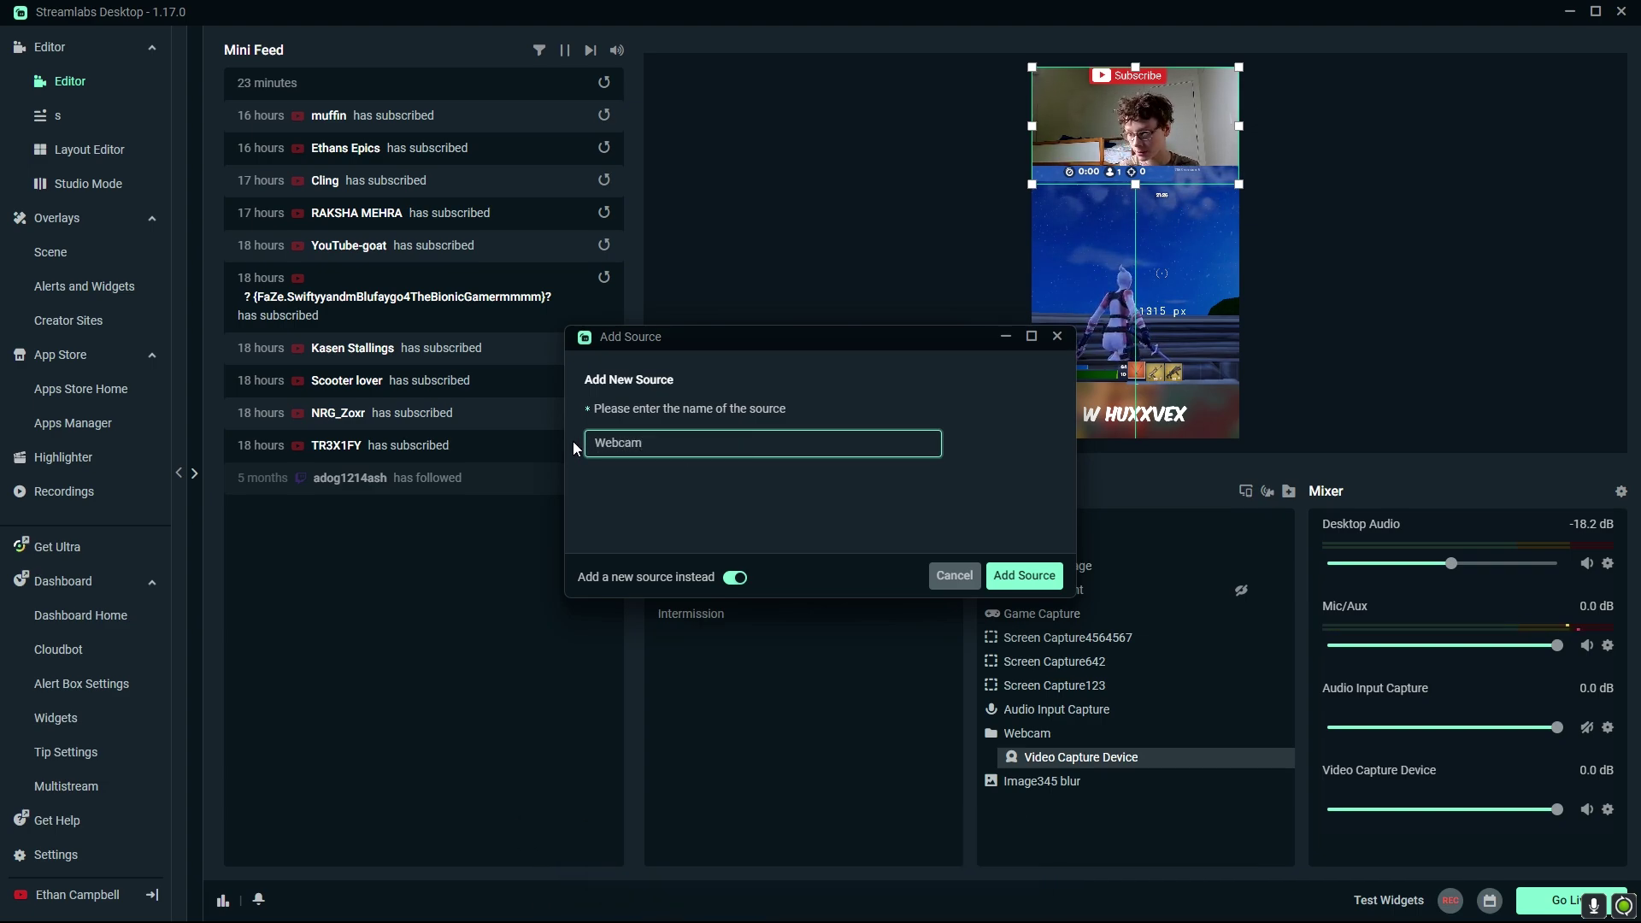
{"action": "type", "text": "asdasdasdasdas"}
{"action": "left_click", "coordinate": [1034, 570]}
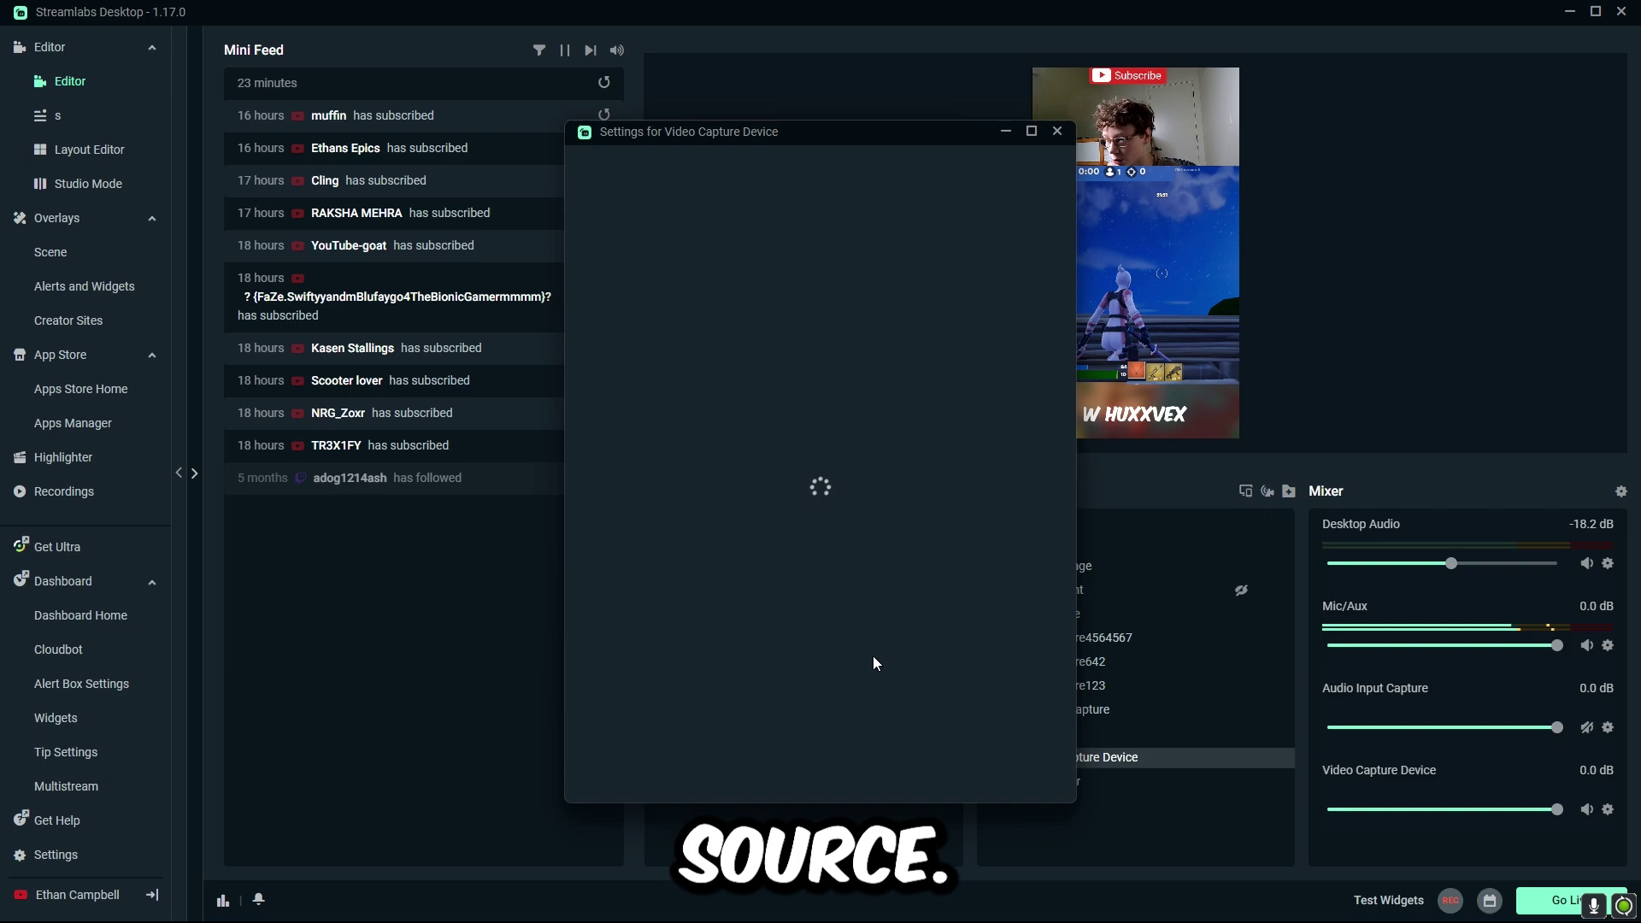
Select HD Webcam as the capture device for the new webcam source and close its settings
{"action": "left_click", "coordinate": [825, 351]}
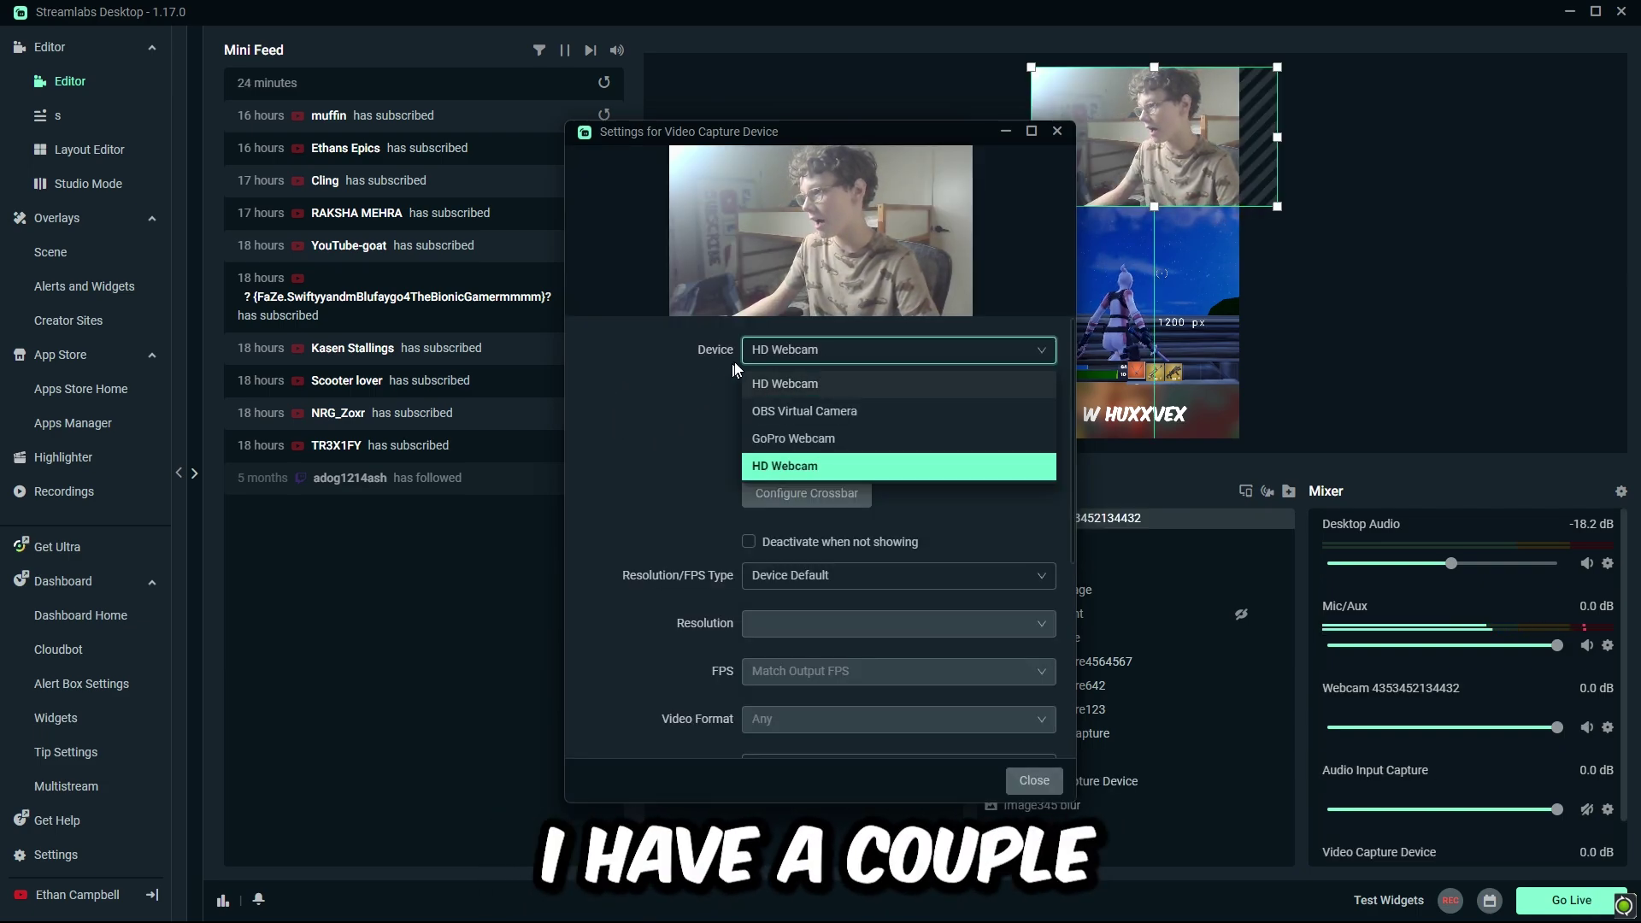
{"action": "left_click", "coordinate": [804, 411]}
{"action": "left_click", "coordinate": [763, 388]}
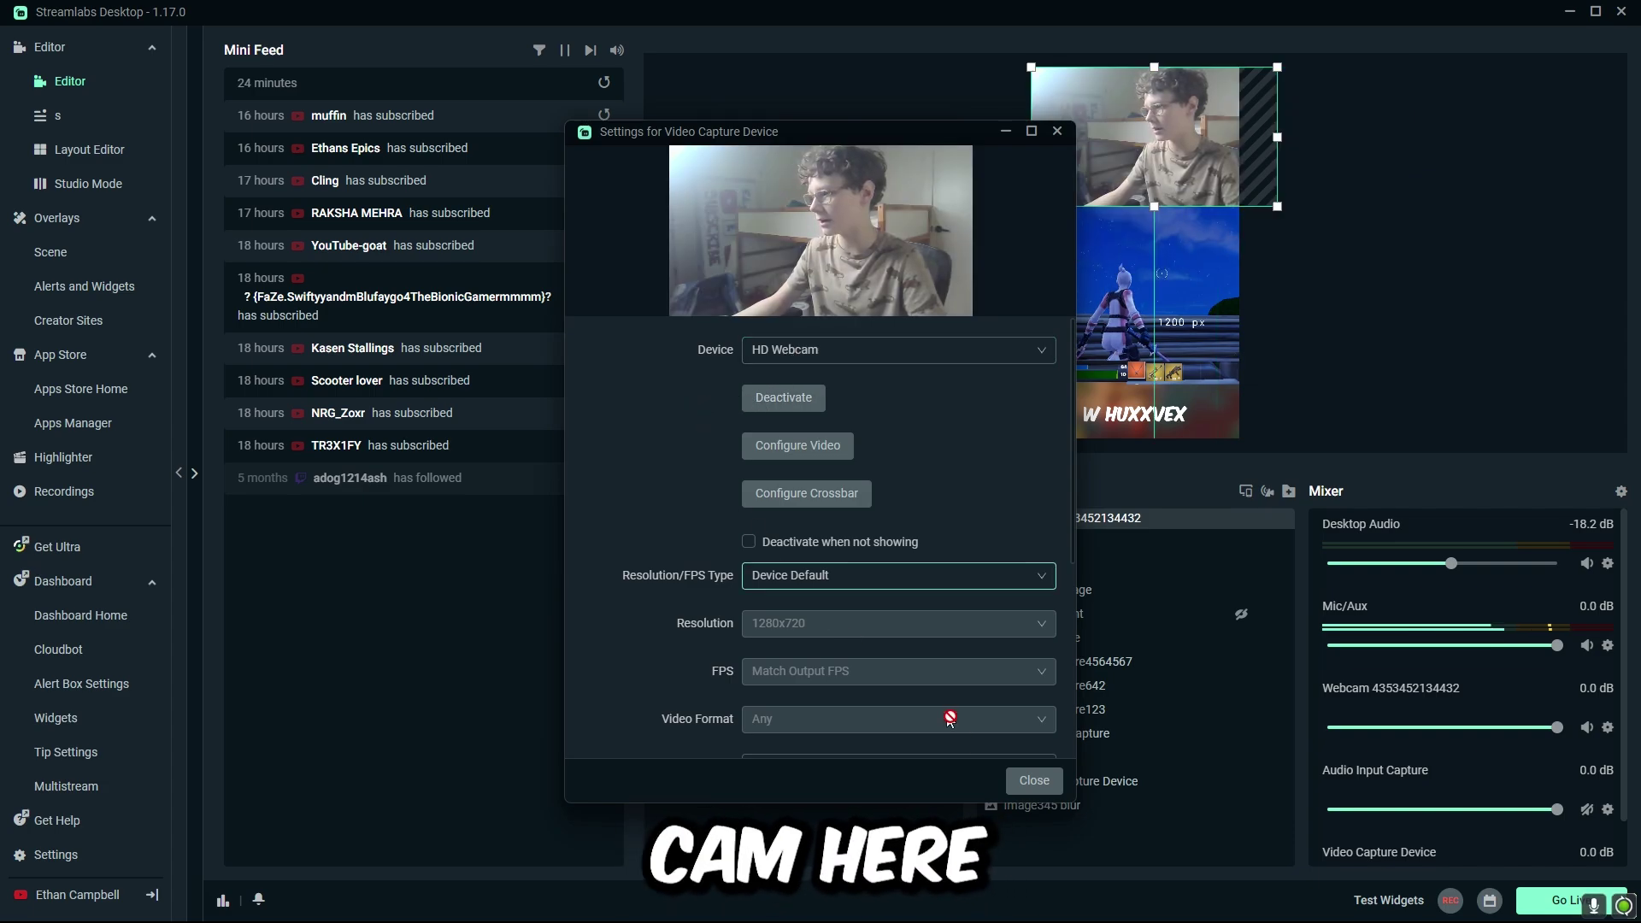
{"action": "left_click", "coordinate": [1036, 782]}
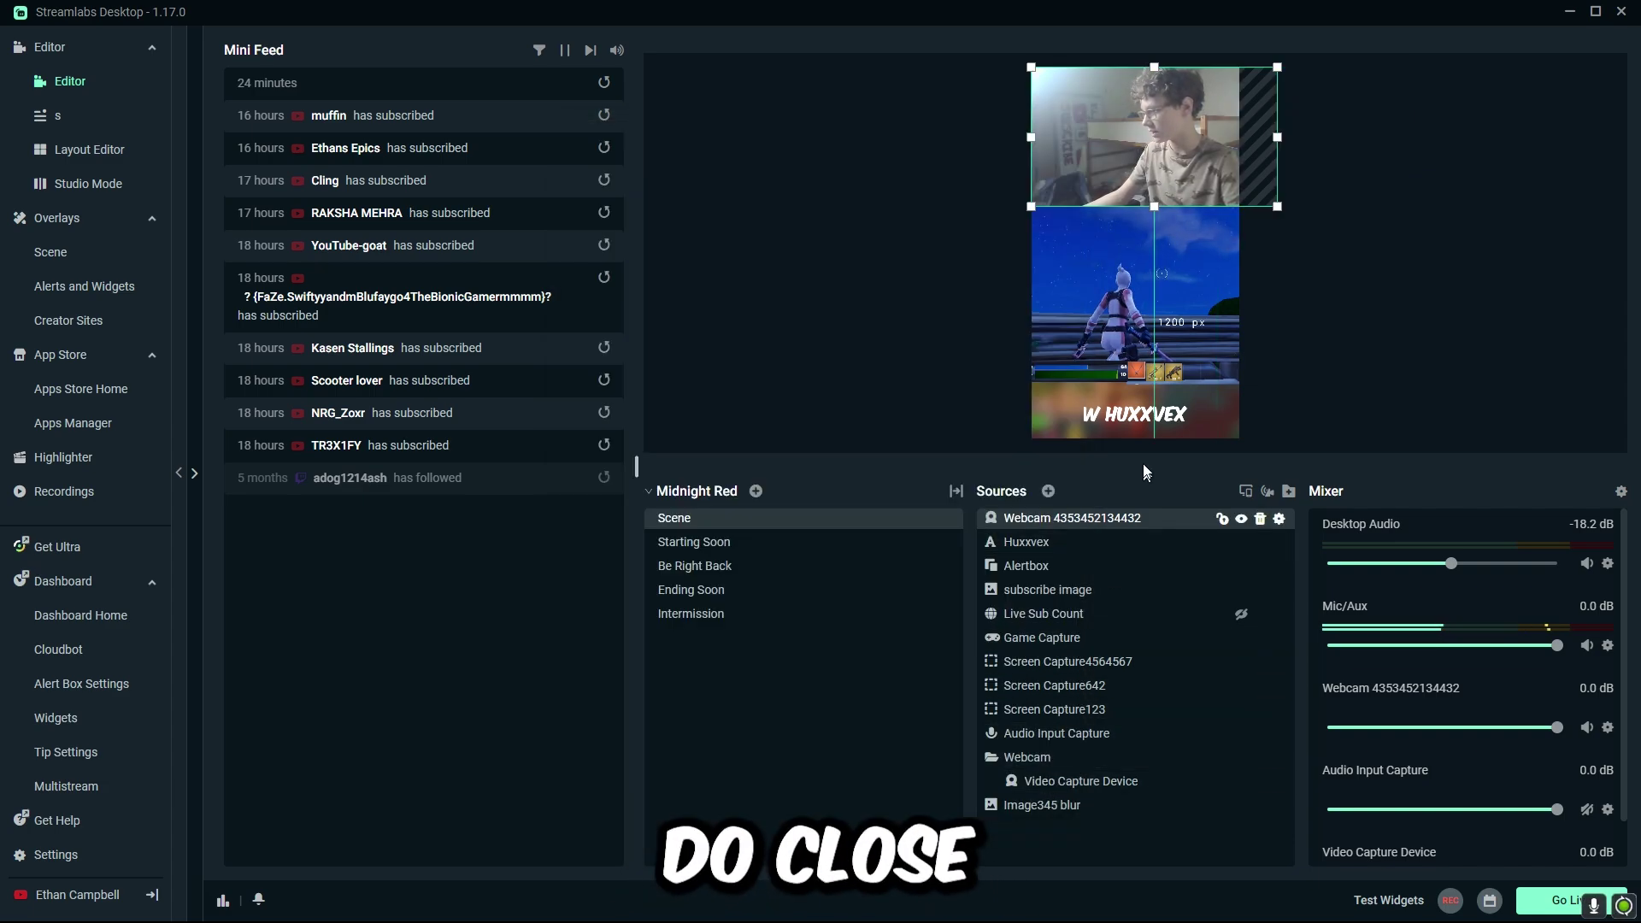
Try the new webcam source at a smaller size over the lower gameplay, and delete it from the scene
{"action": "left_click_drag", "start_coordinate": [1157, 153], "coordinate": [1115, 340]}
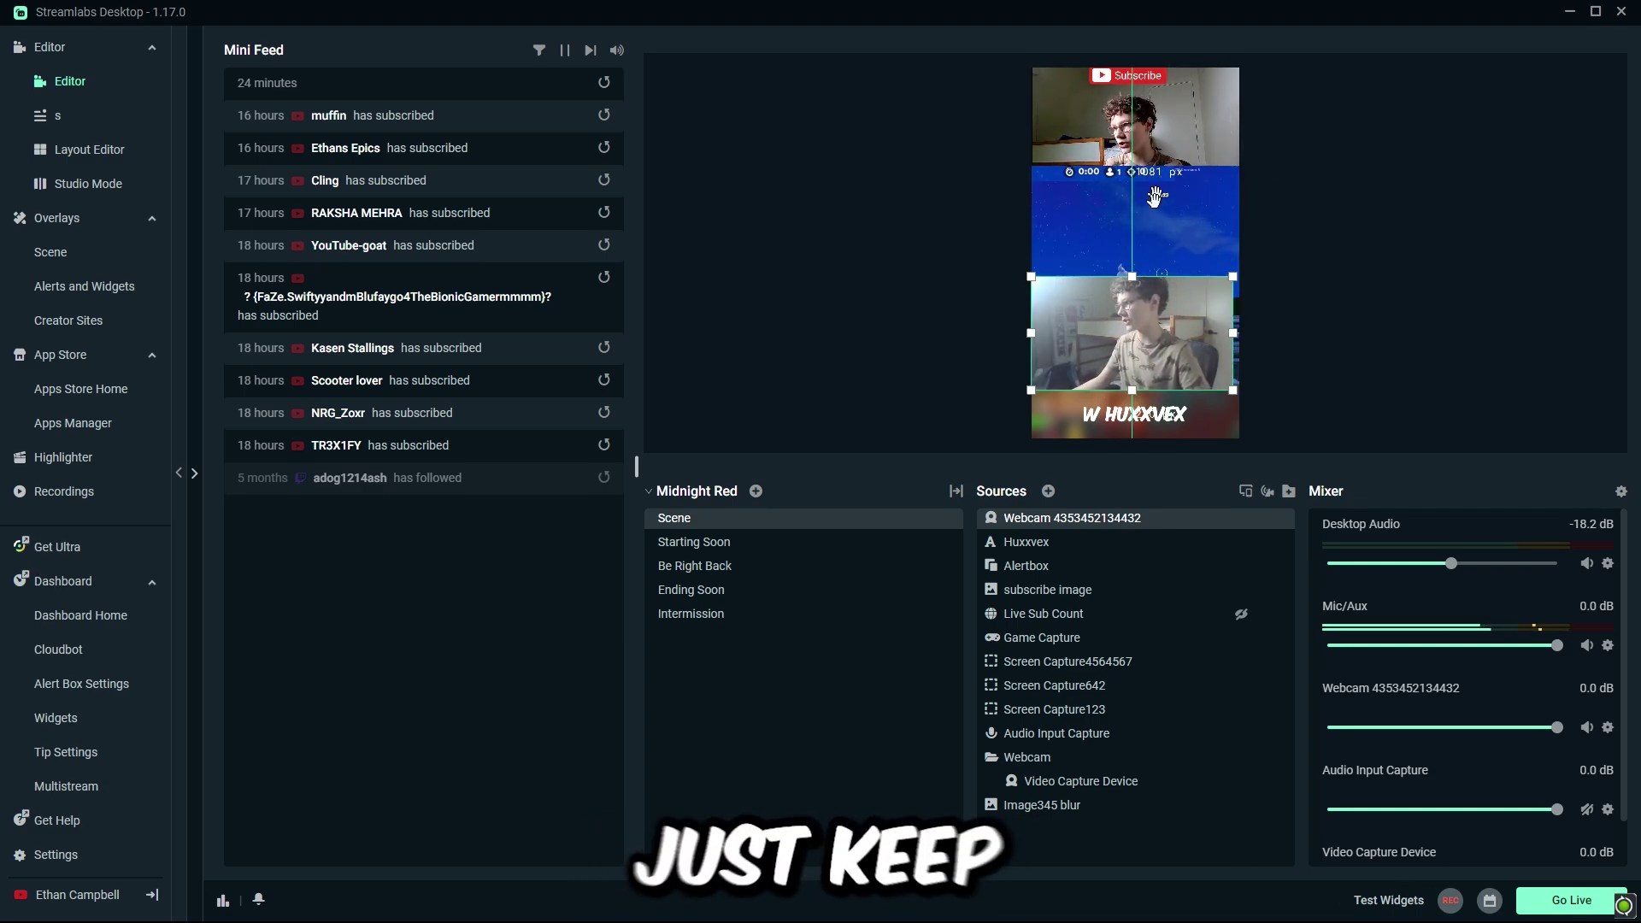
{"action": "key", "text": "Delete"}
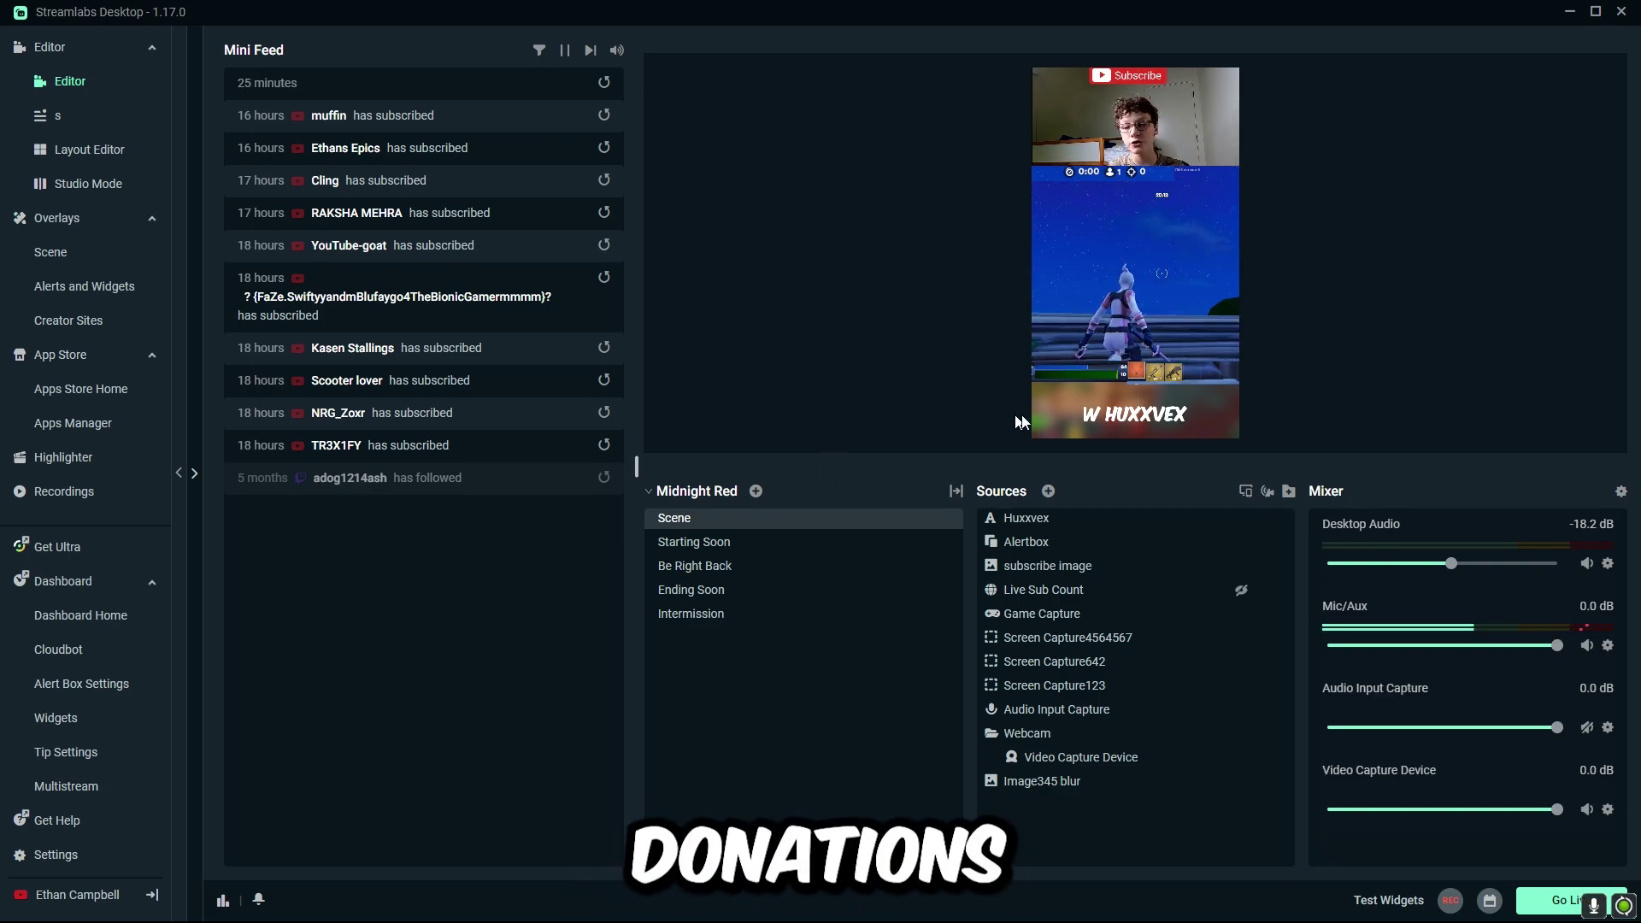
Add a new Text (GDI+) source named "top dono:" followed by the donor's name
{"action": "left_click", "coordinate": [1135, 416]}
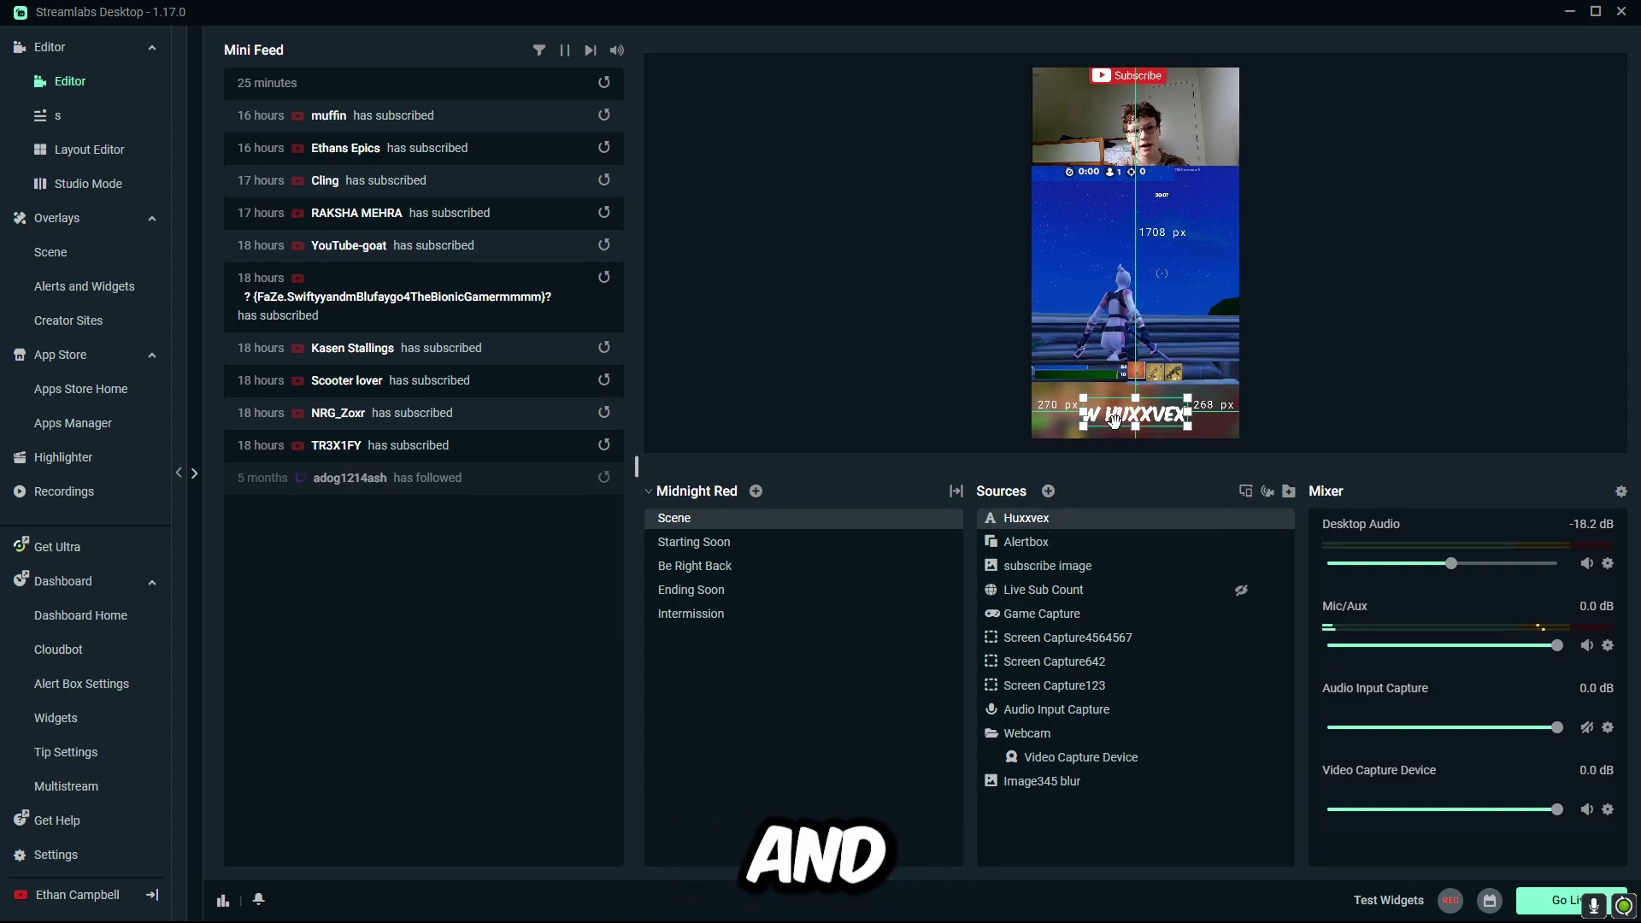
{"action": "left_click", "coordinate": [1048, 491]}
{"action": "left_click", "coordinate": [522, 210]}
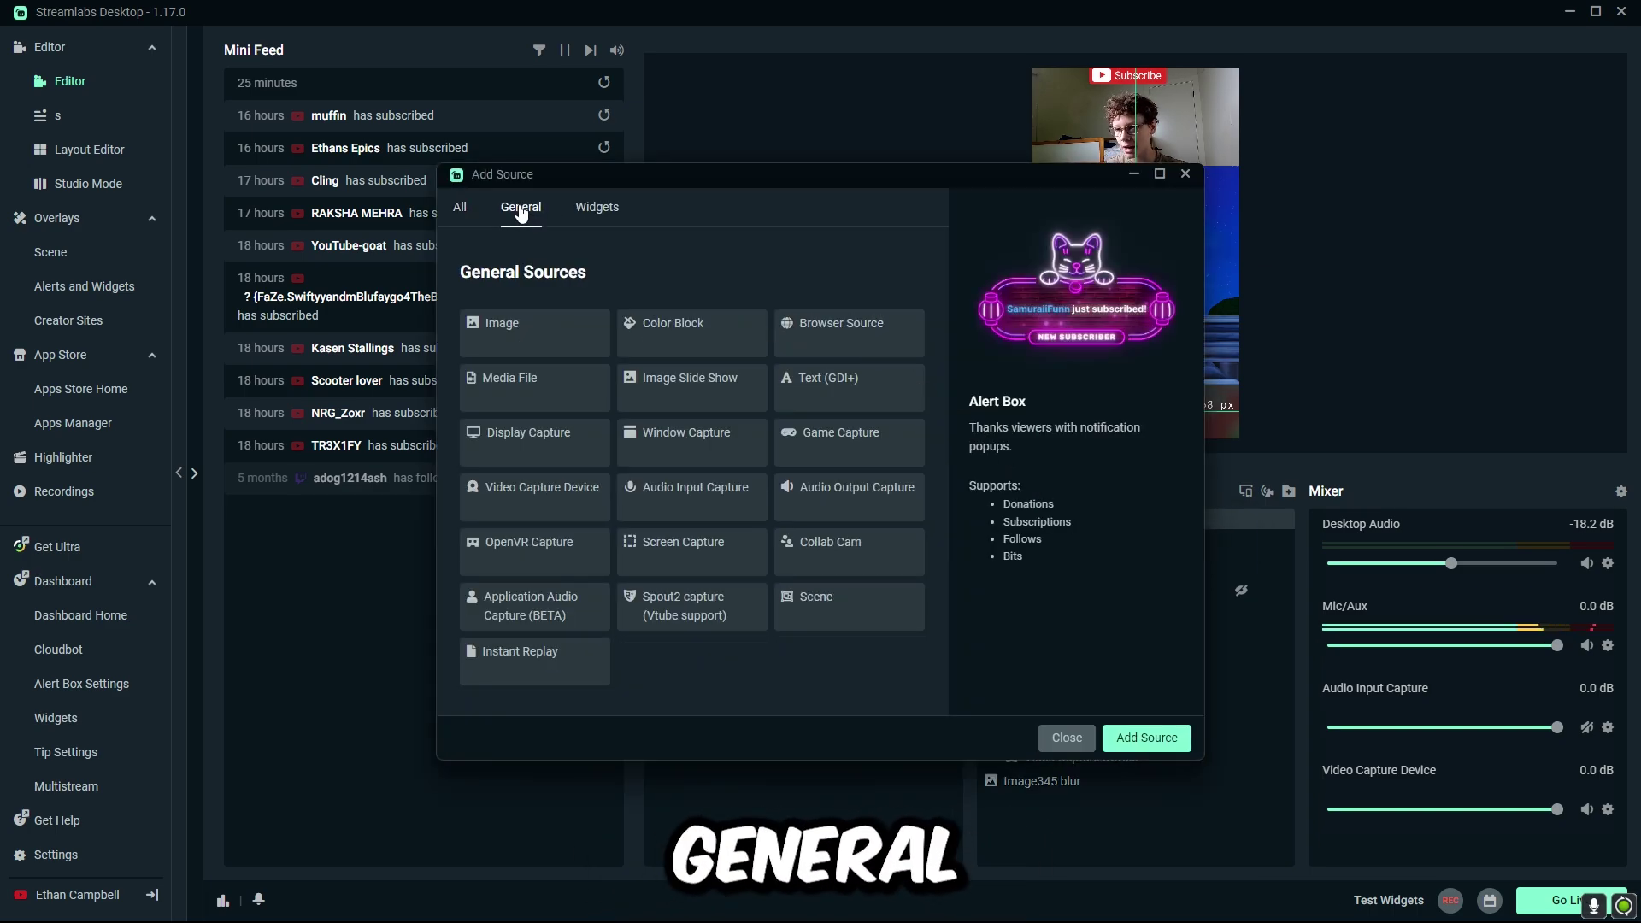
{"action": "left_click", "coordinate": [812, 386]}
{"action": "left_click", "coordinate": [1120, 737]}
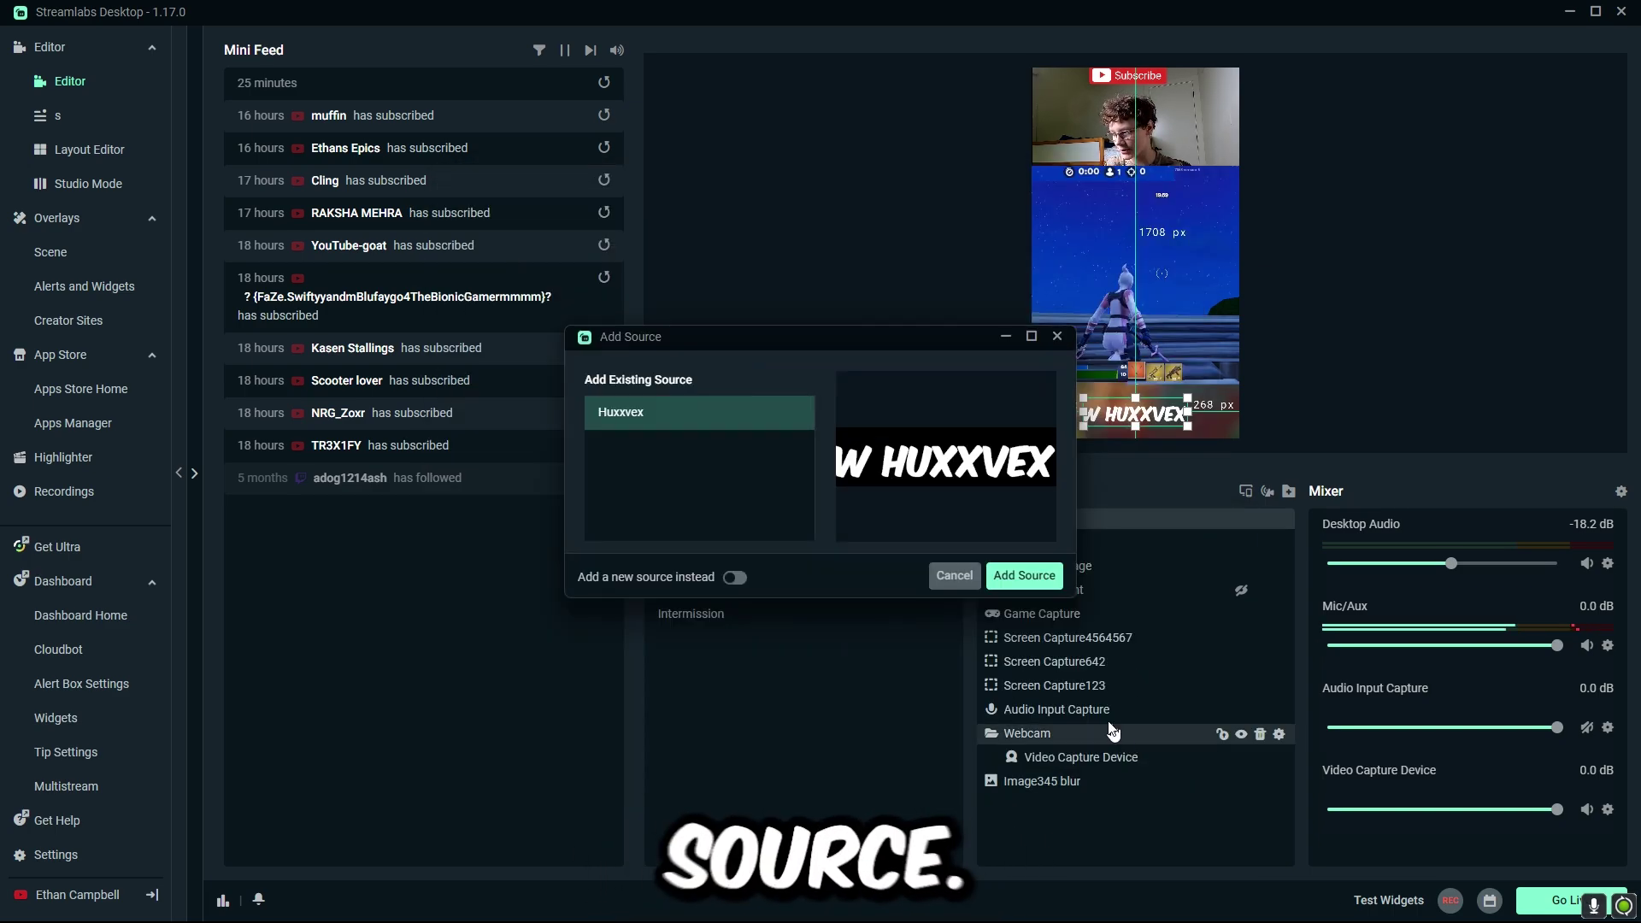
{"action": "left_click", "coordinate": [734, 580]}
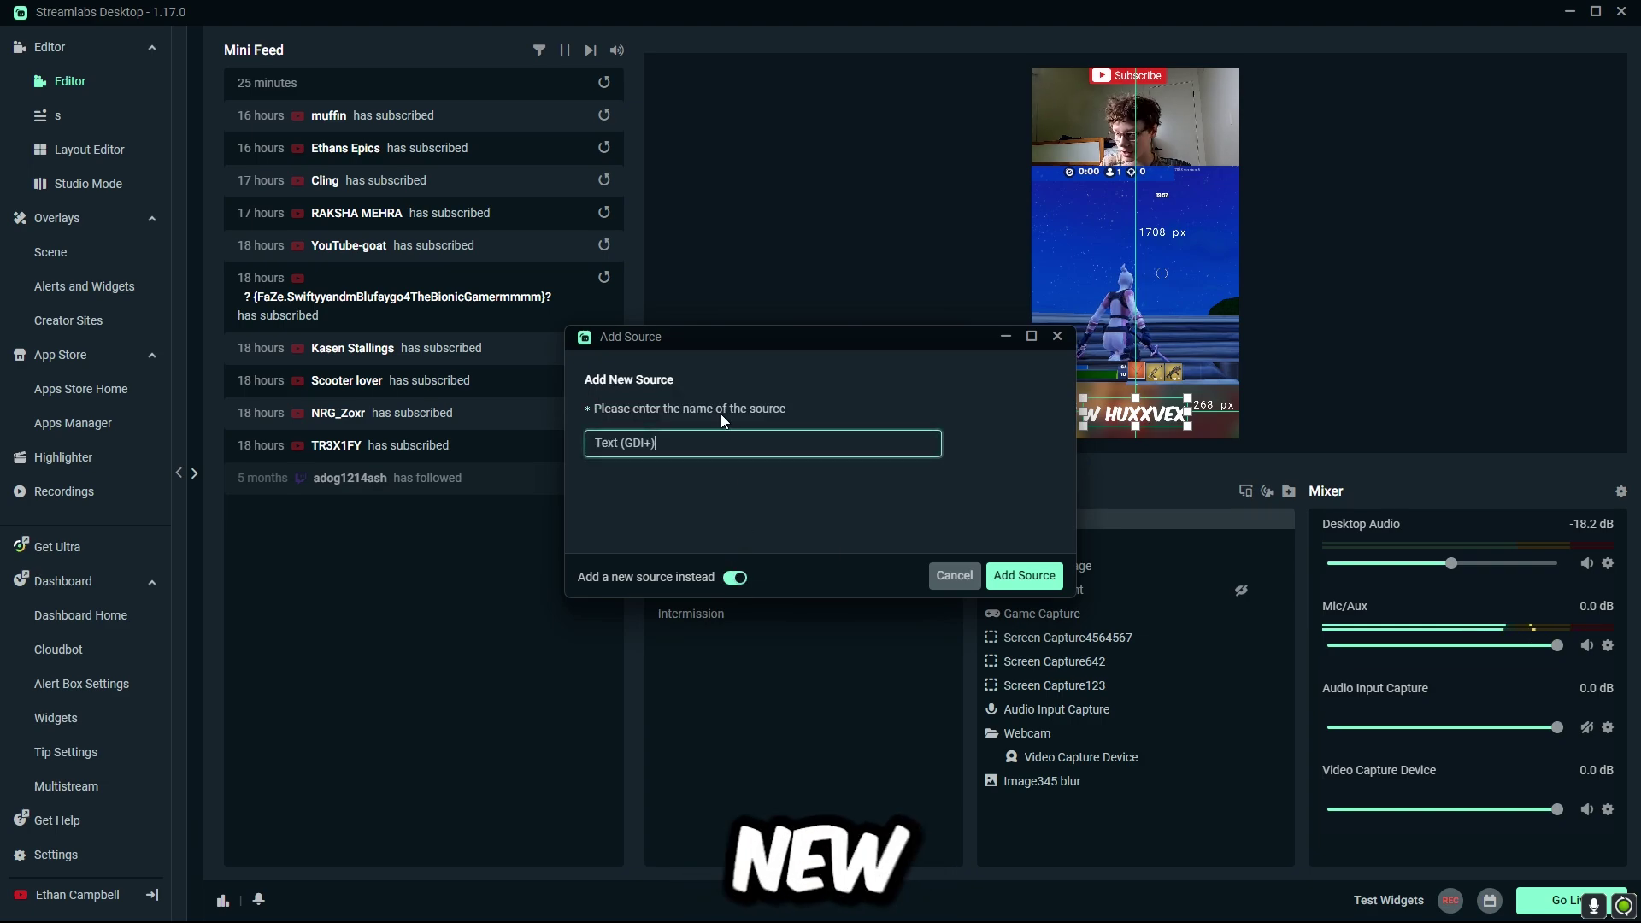
{"action": "key", "text": "BackSpace"}
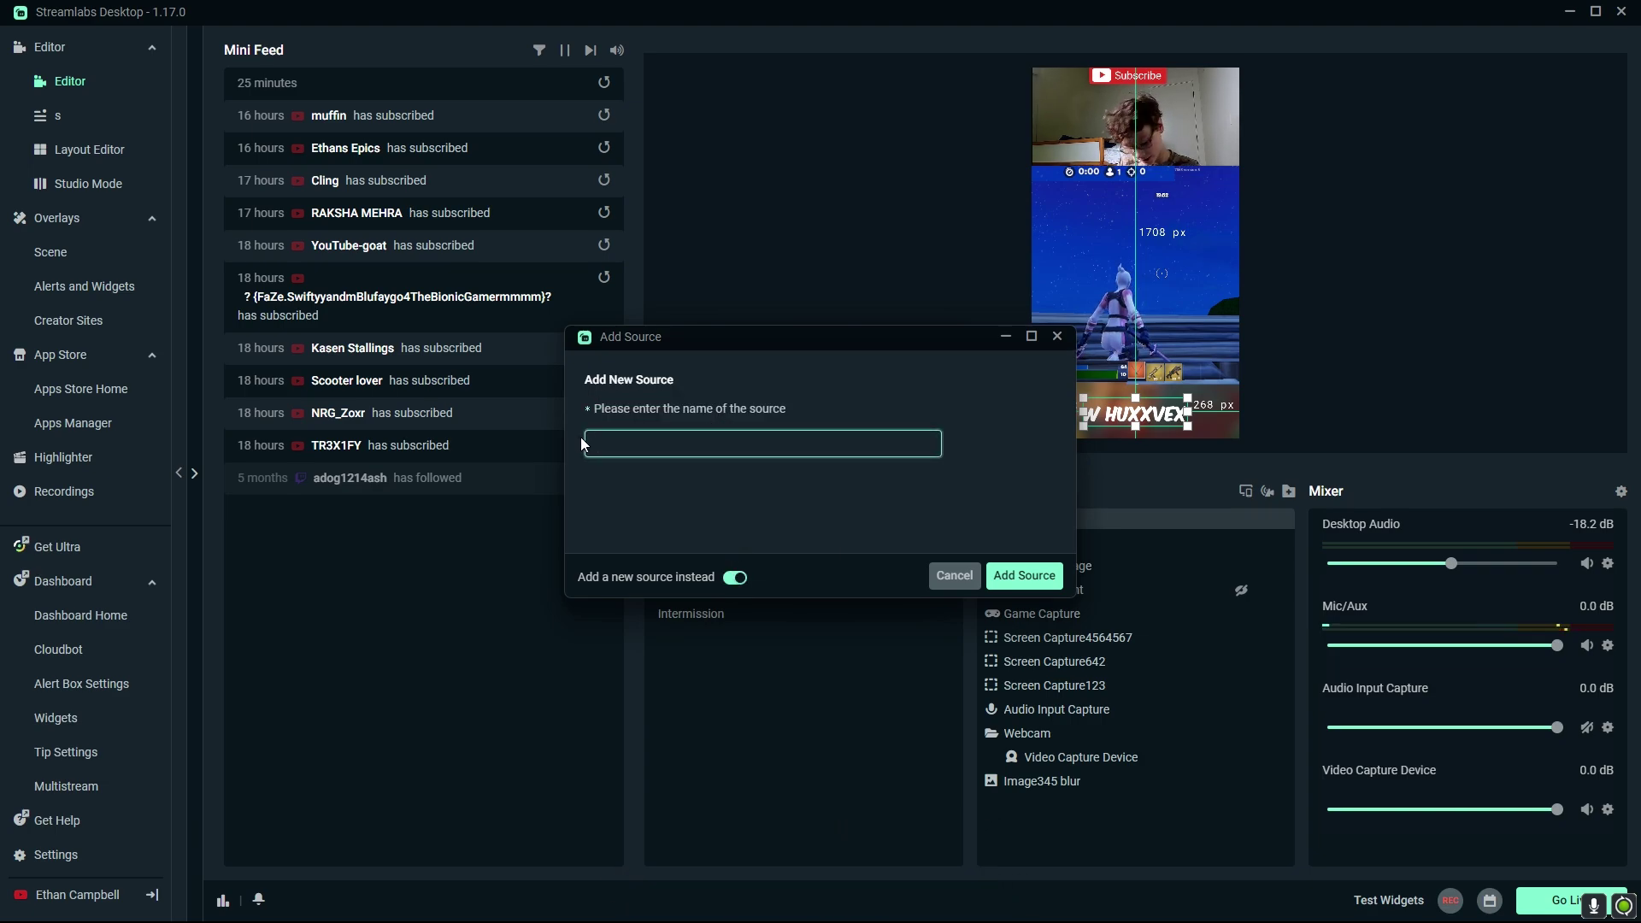
{"action": "type", "text": "top don"}
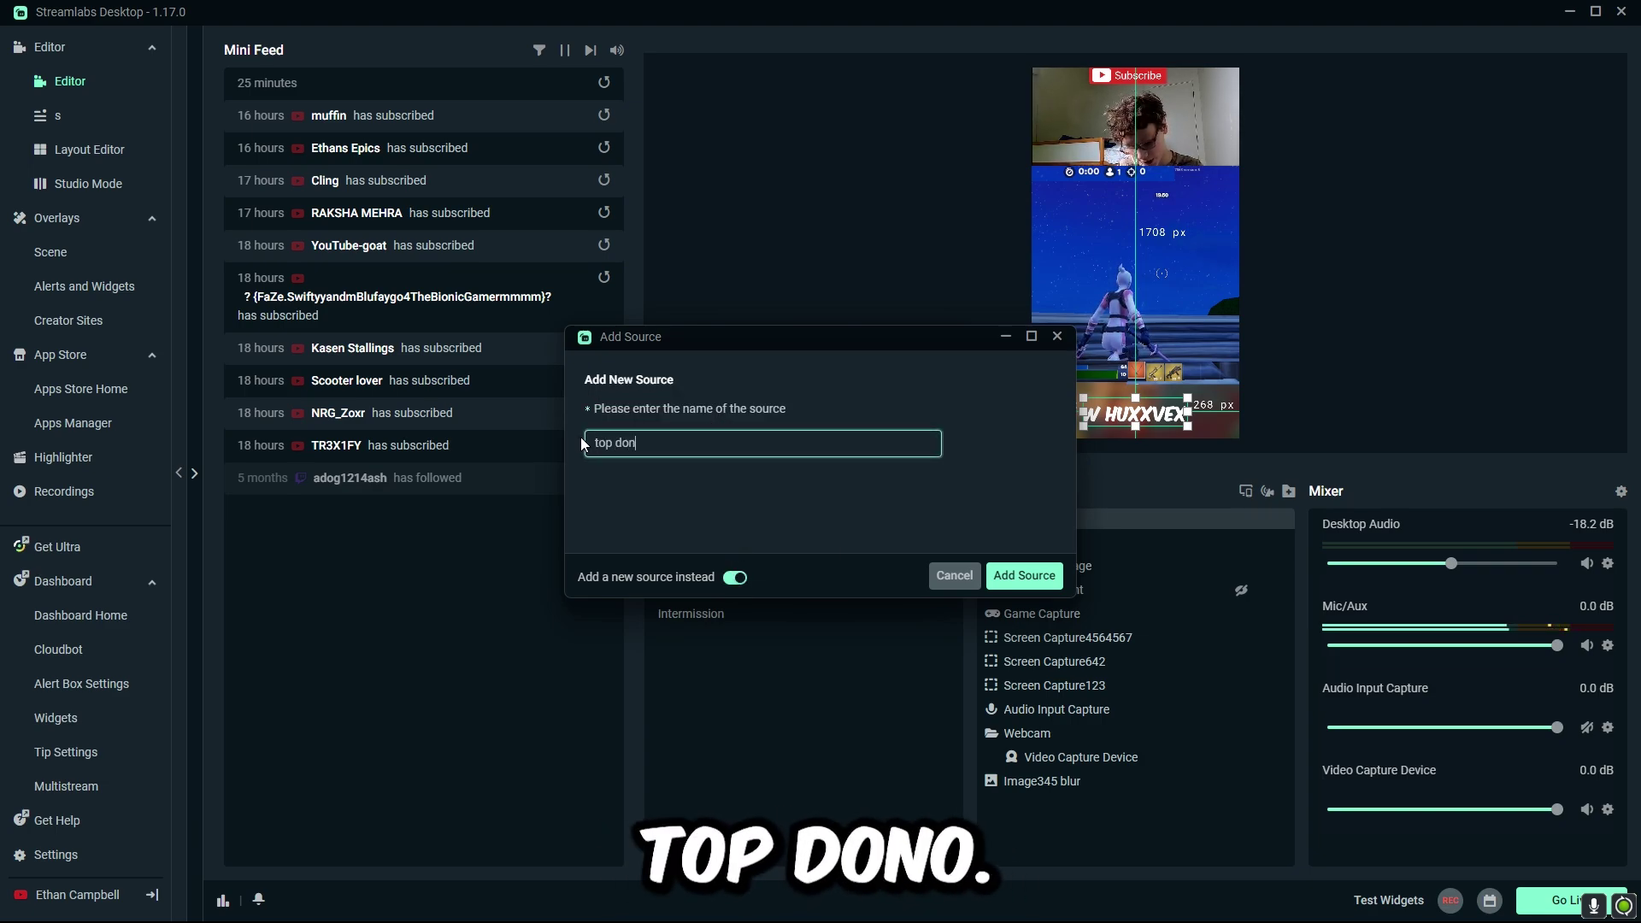
{"action": "type", "text": "o:"}
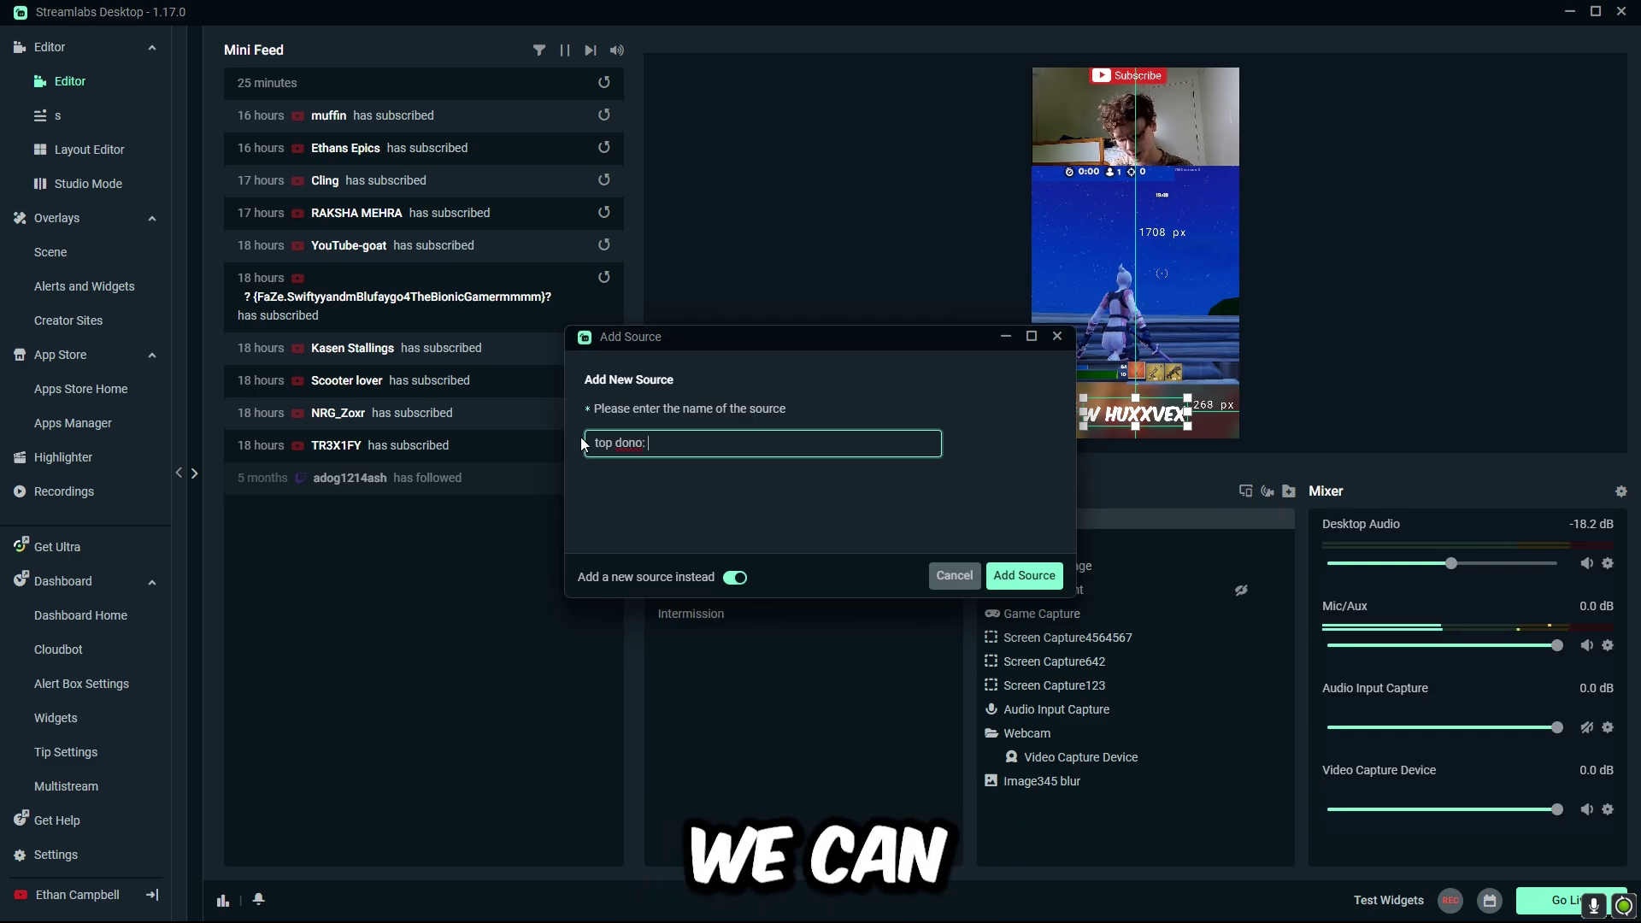
{"action": "type", "text": " sam"}
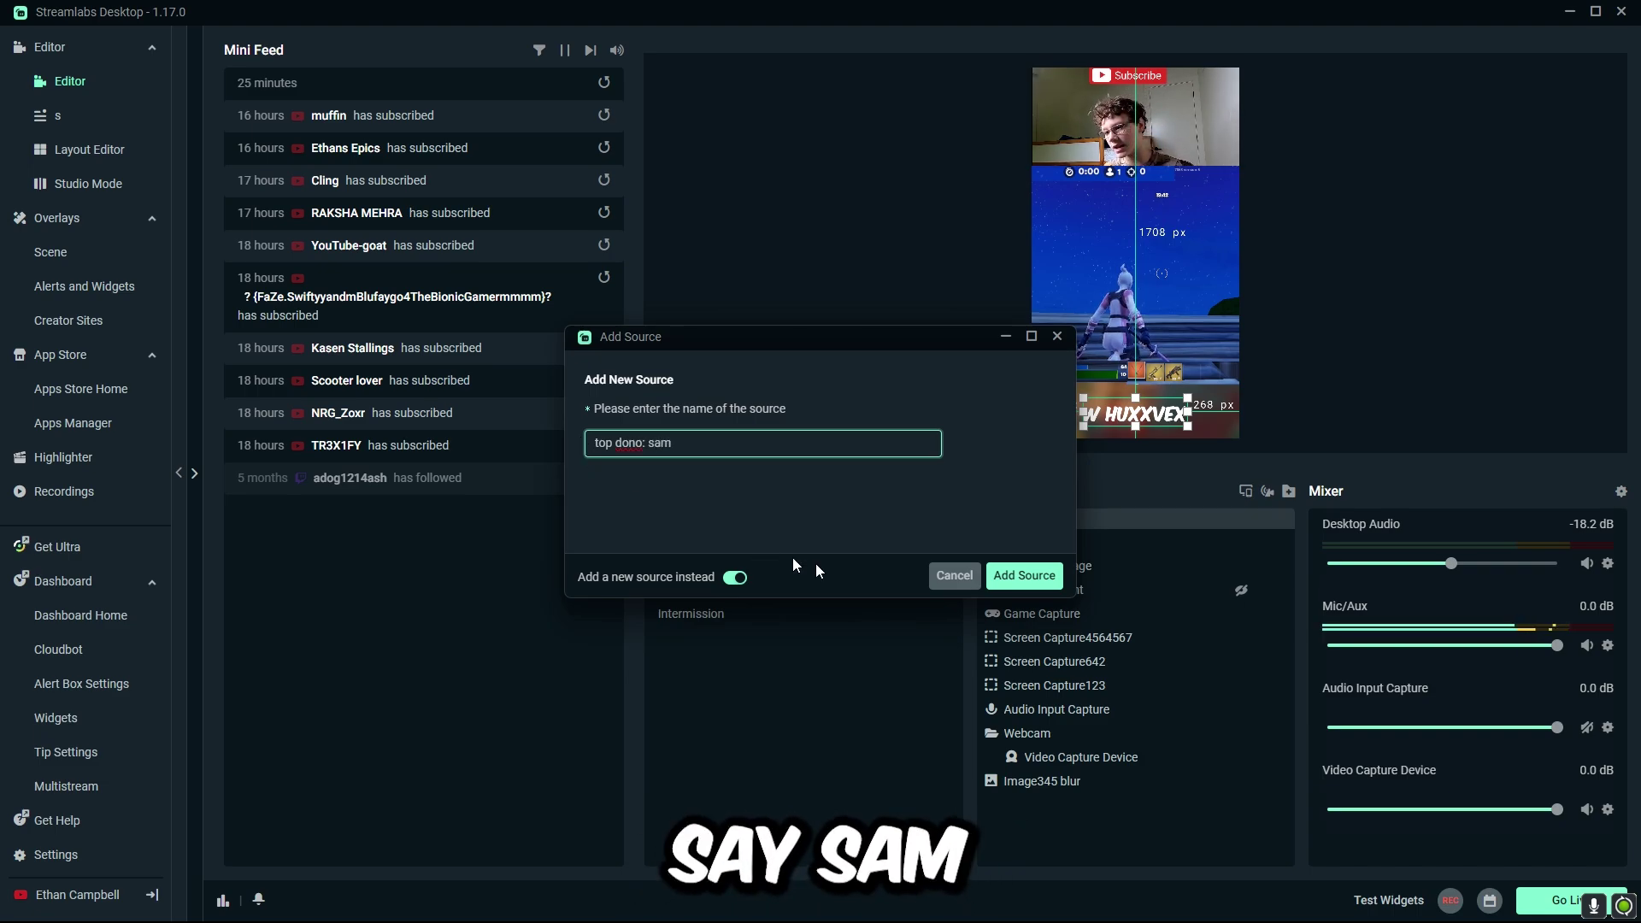
{"action": "left_click", "coordinate": [1024, 576]}
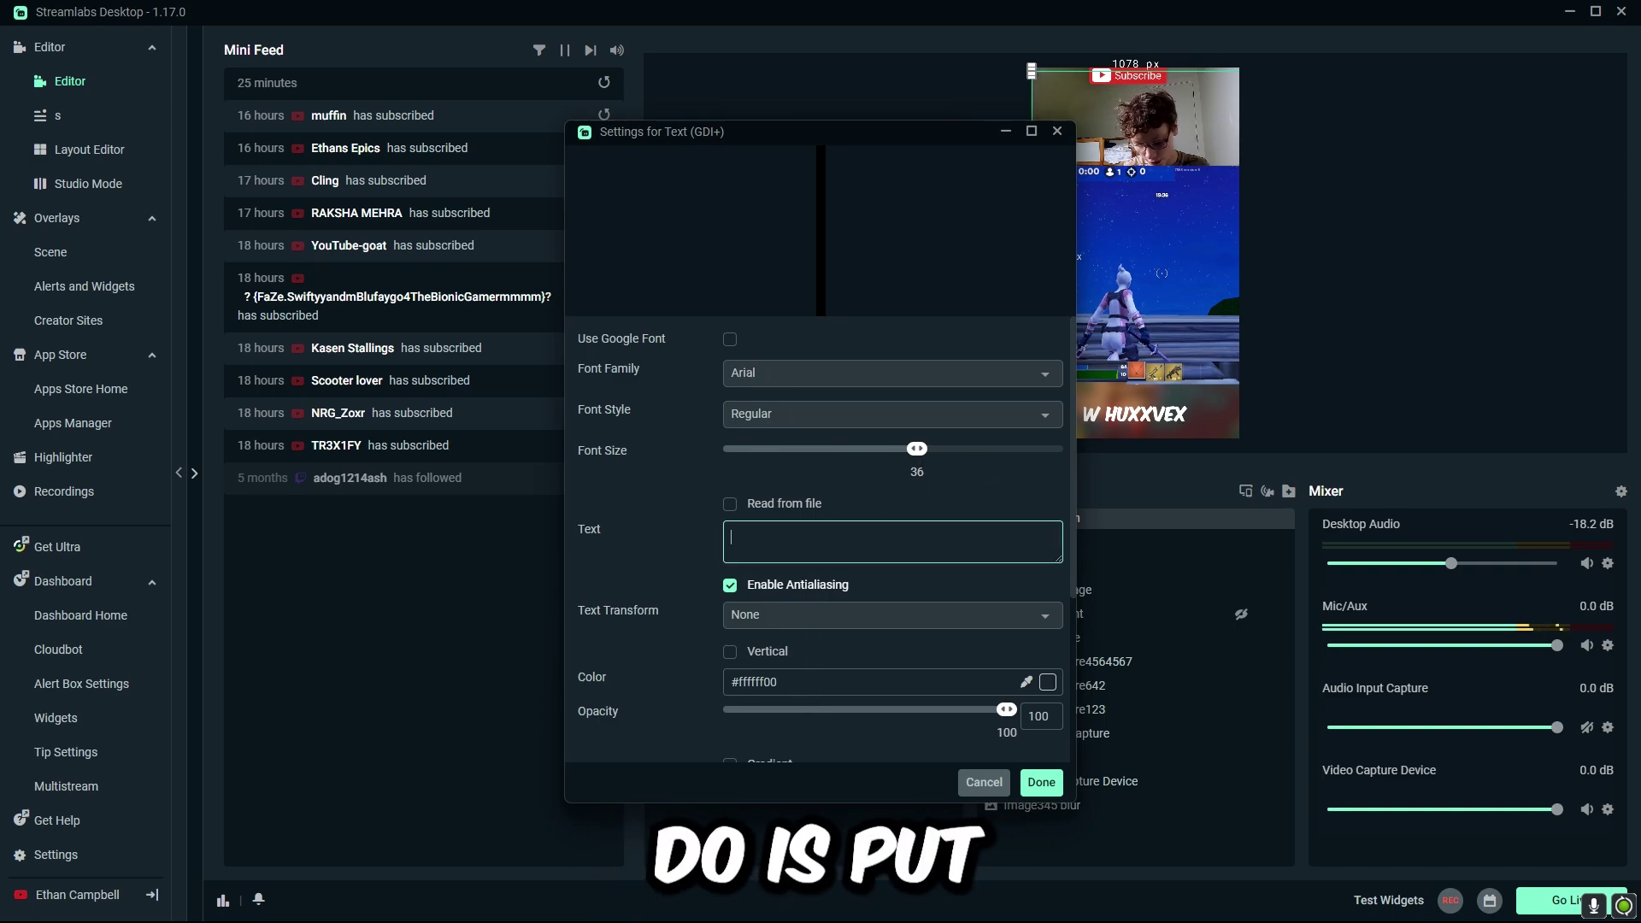
Set the displayed text to "top dono:" plus the donor's name and use the Komika Axis font
{"action": "type", "text": "top"}
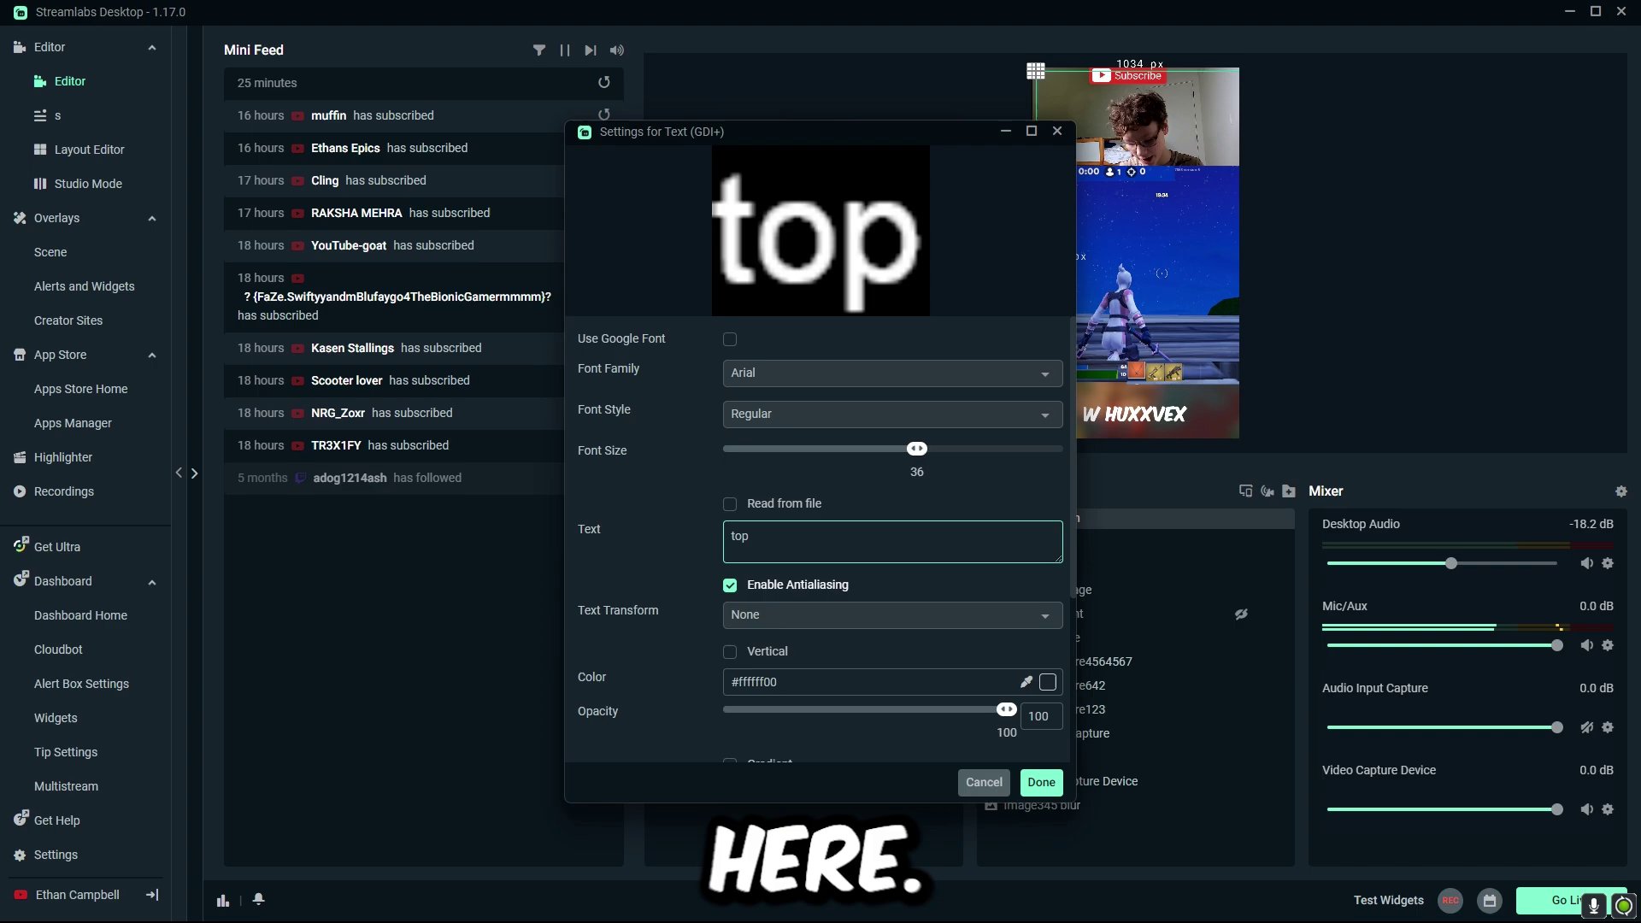
{"action": "type", "text": " dono"}
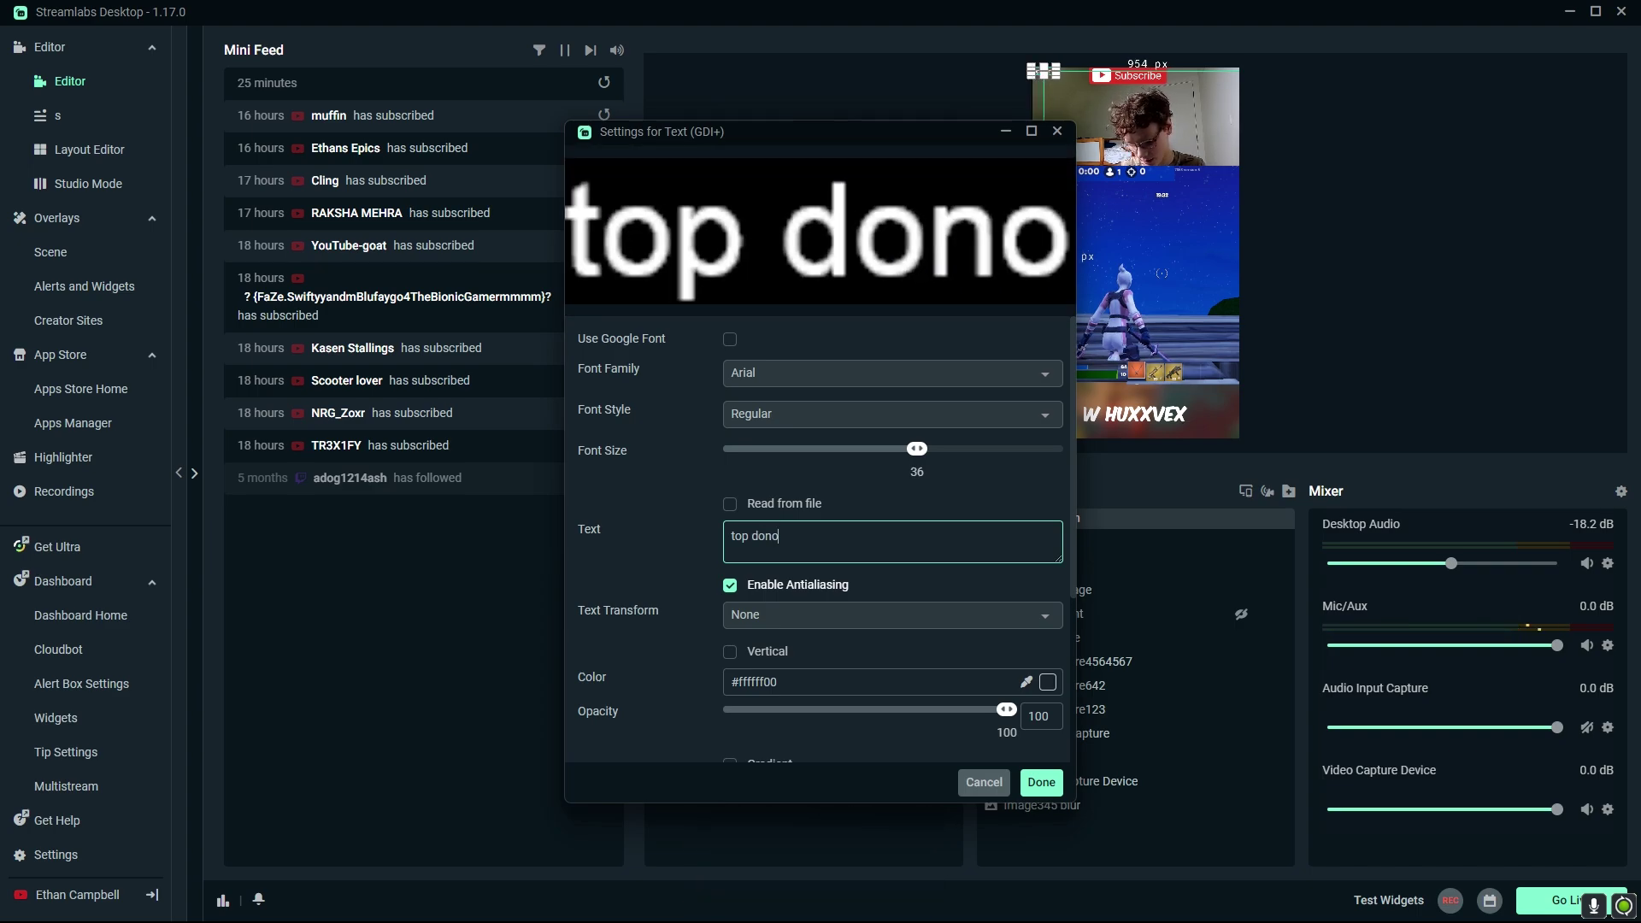
{"action": "type", "text": ":sam"}
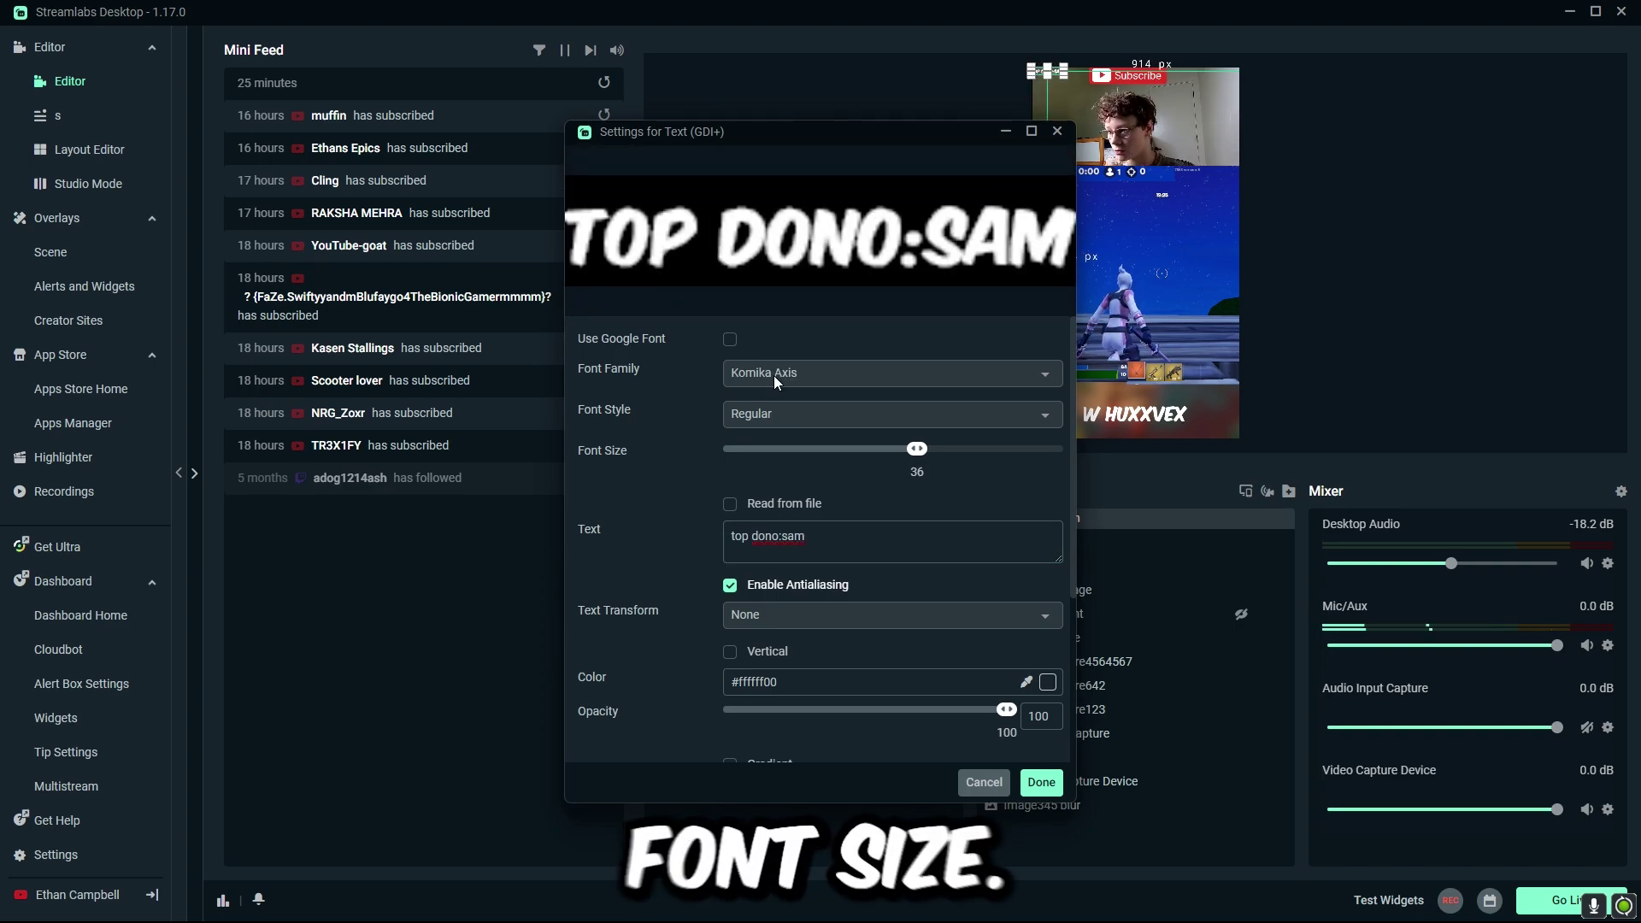
{"action": "left_click", "coordinate": [774, 377]}
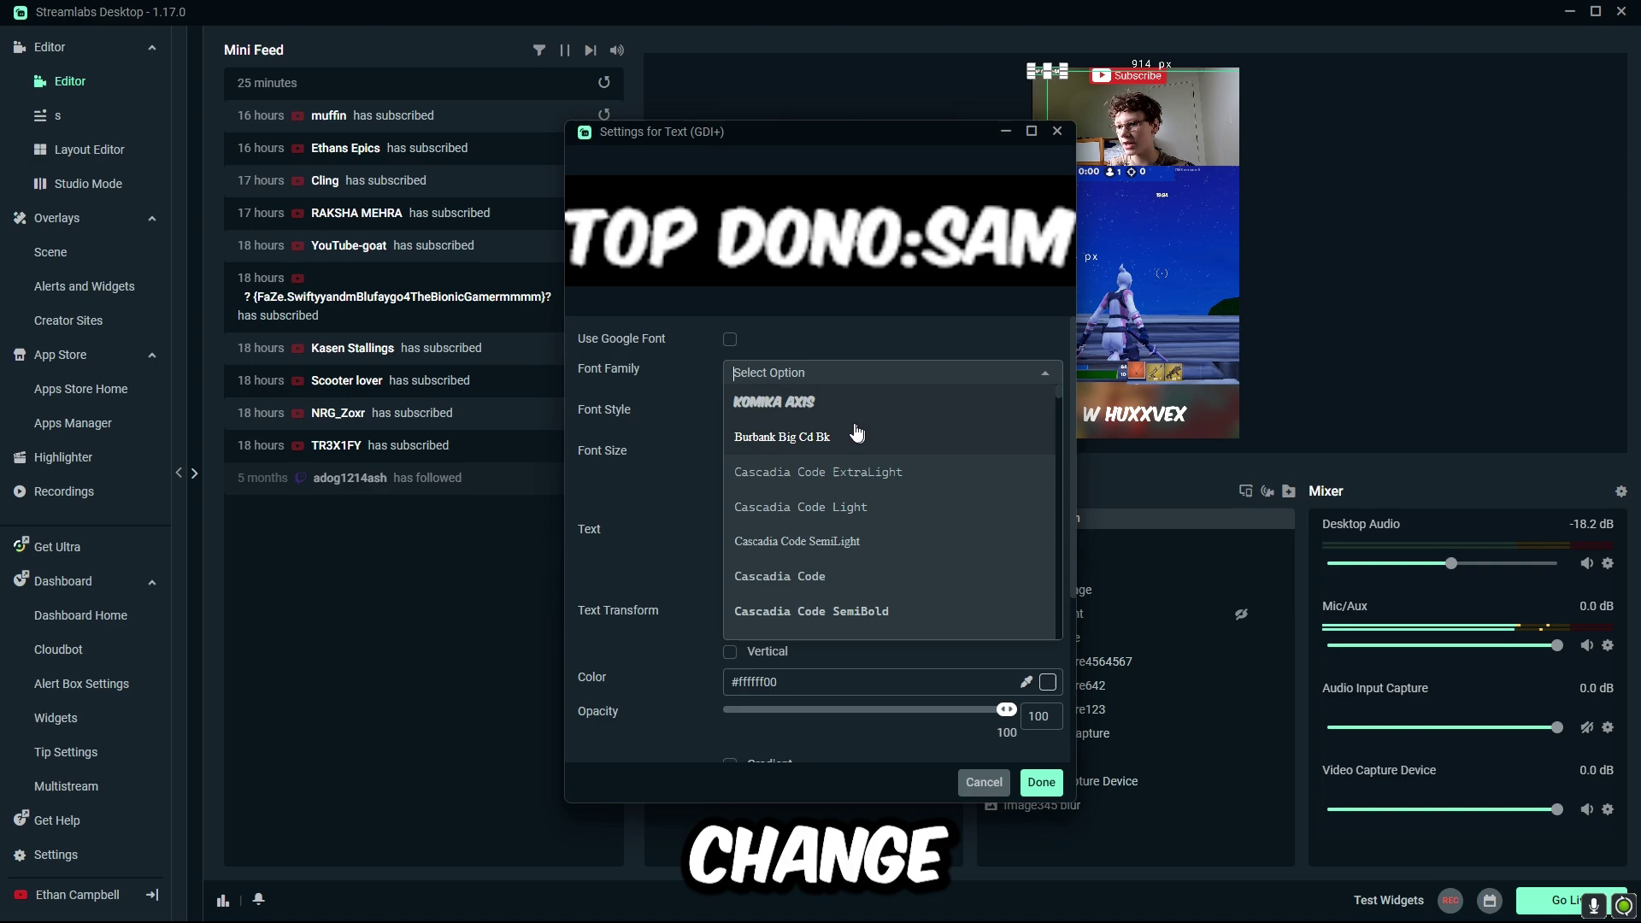
{"action": "left_click", "coordinate": [748, 408]}
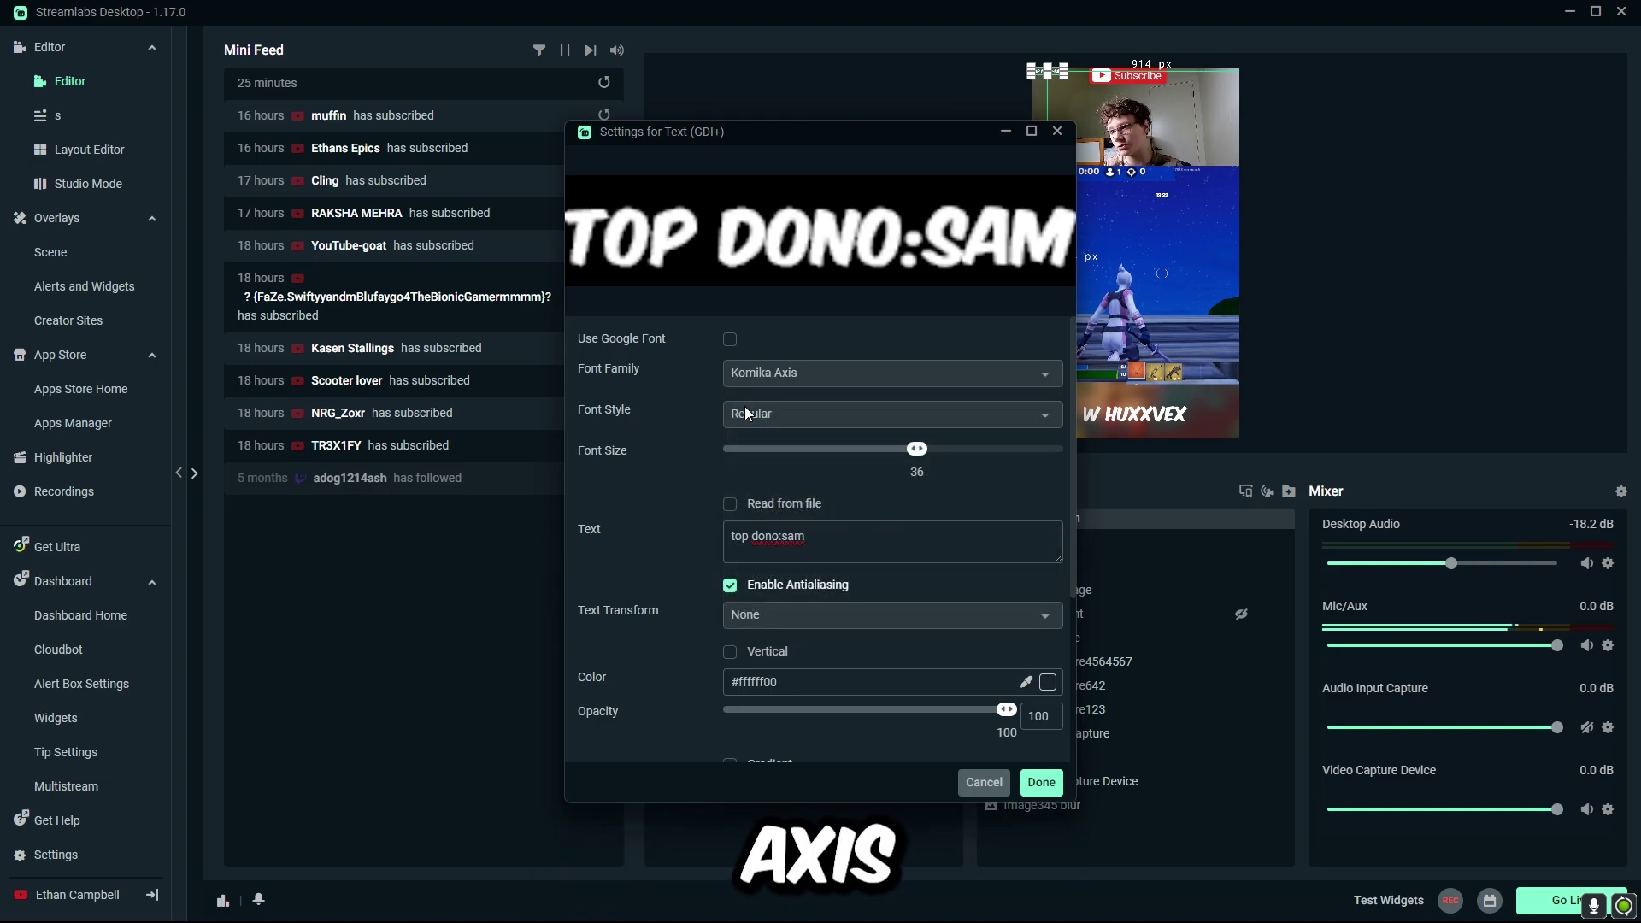
Enlarge the top dono text, apply a pink gradient and move it over the gameplay below the webcam
{"action": "left_click_drag", "start_coordinate": [916, 449], "coordinate": [1145, 442]}
{"action": "scroll", "coordinate": [776, 551], "scroll_direction": "down", "scroll_amount": 3}
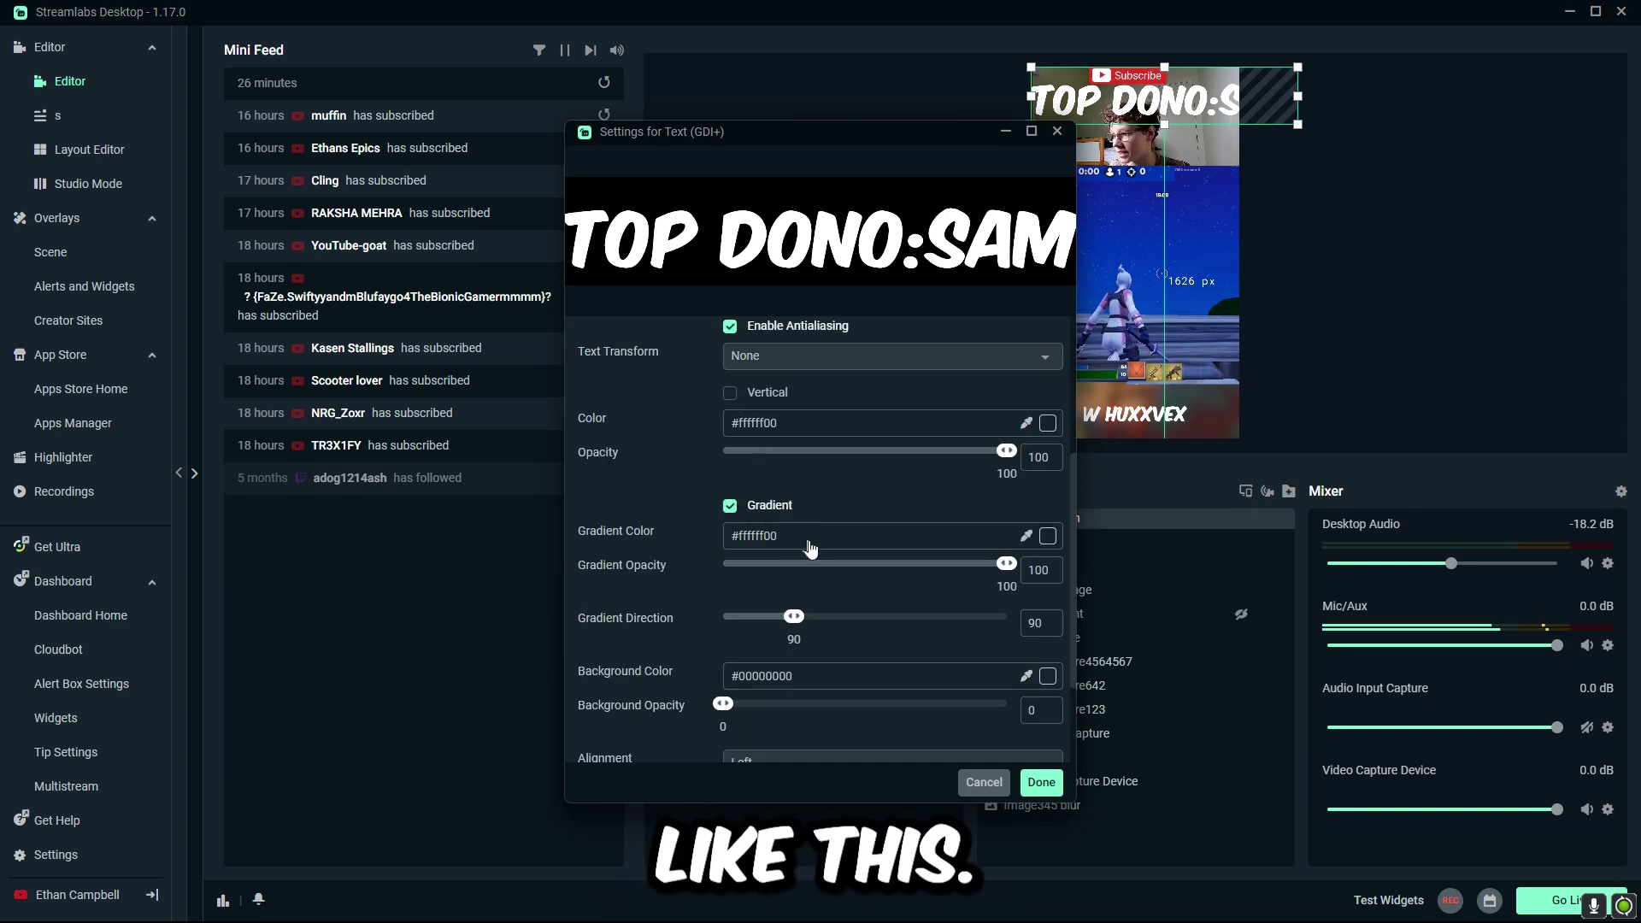
{"action": "left_click", "coordinate": [1042, 783]}
{"action": "left_click_drag", "start_coordinate": [1252, 105], "coordinate": [1217, 234]}
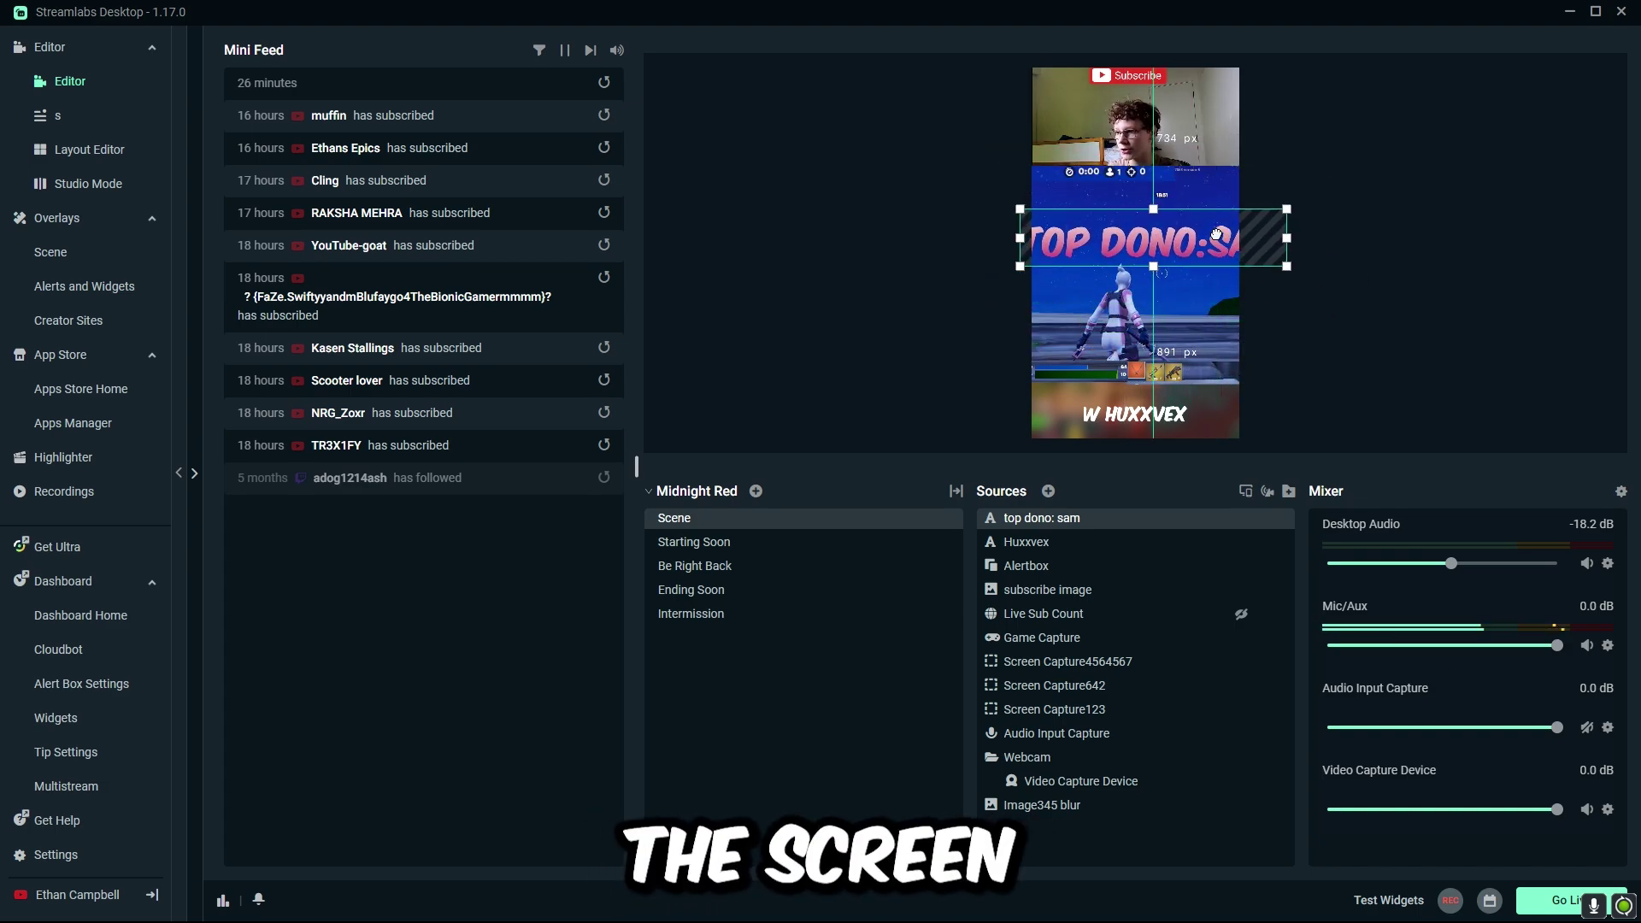